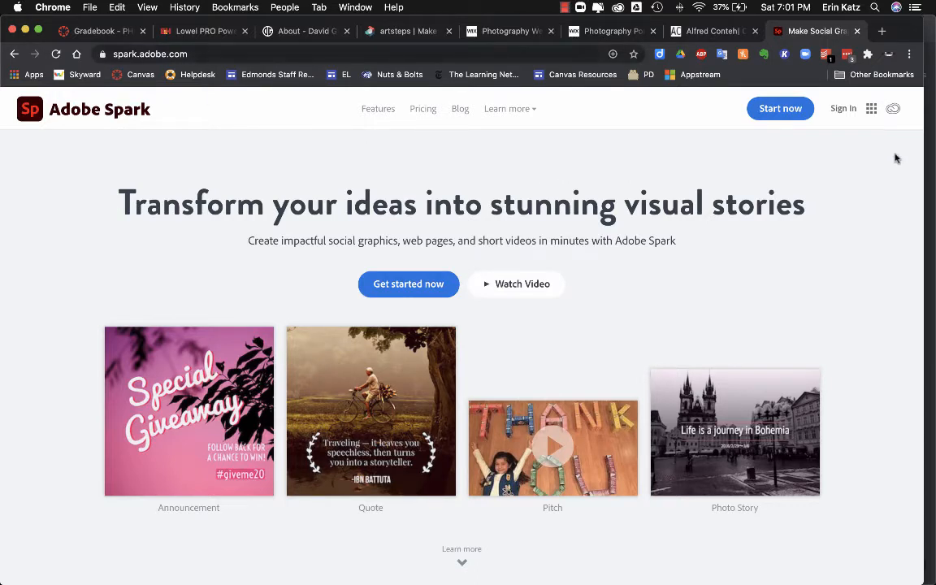
Step: Go from the Adobe Spark homepage to the sign-in page
left_click(843, 110)
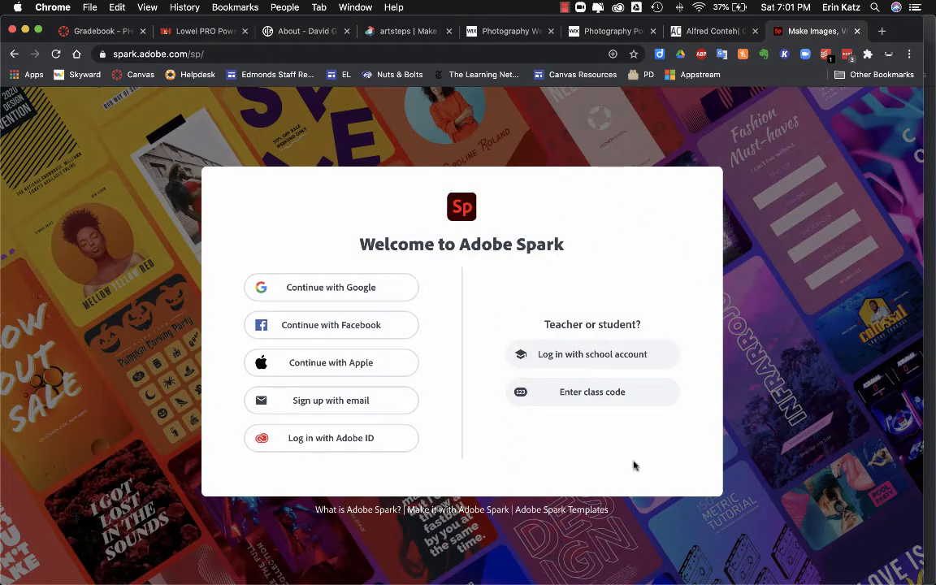
Step: Log in with the school account as an Enterprise ID, then start a new Webpage project
left_click(640, 355)
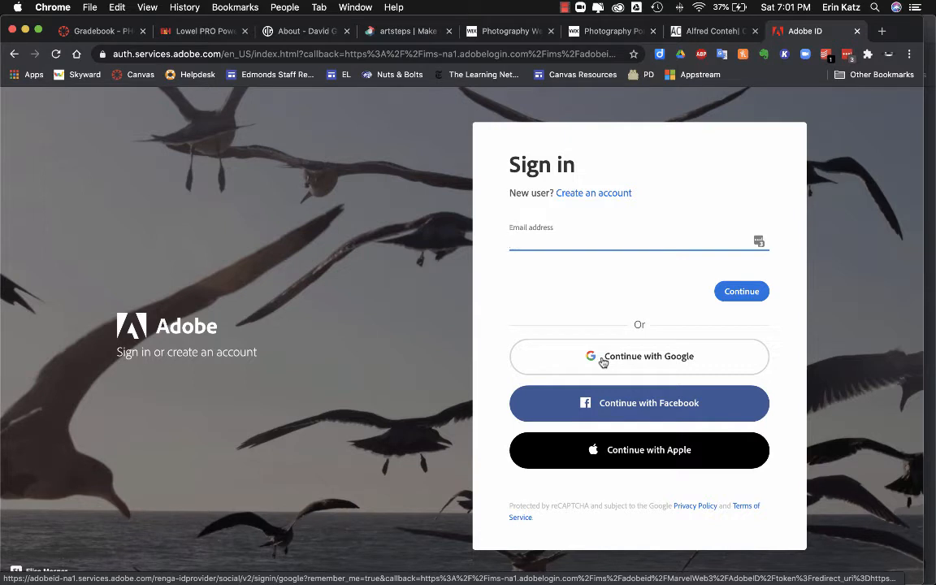
left_click(565, 7)
left_click(585, 34)
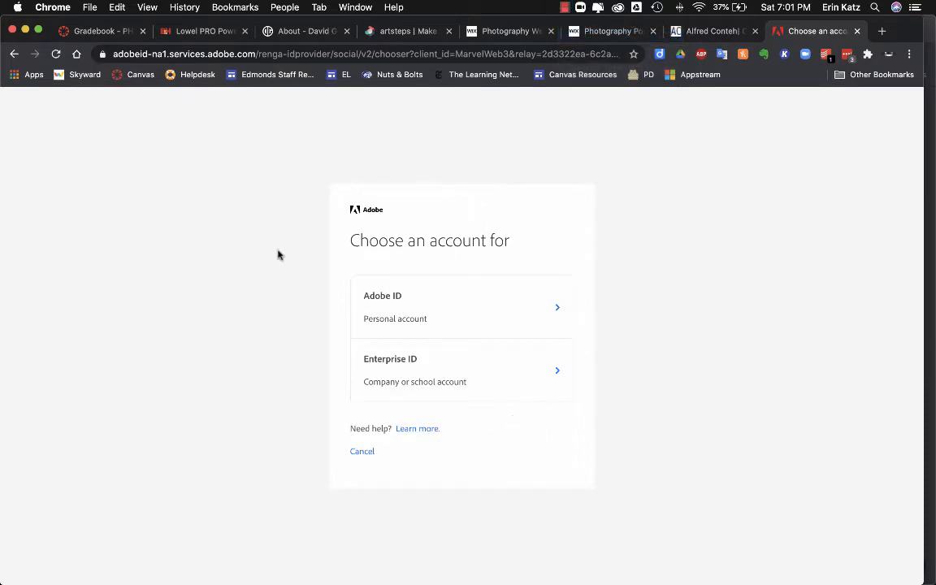
left_click(411, 377)
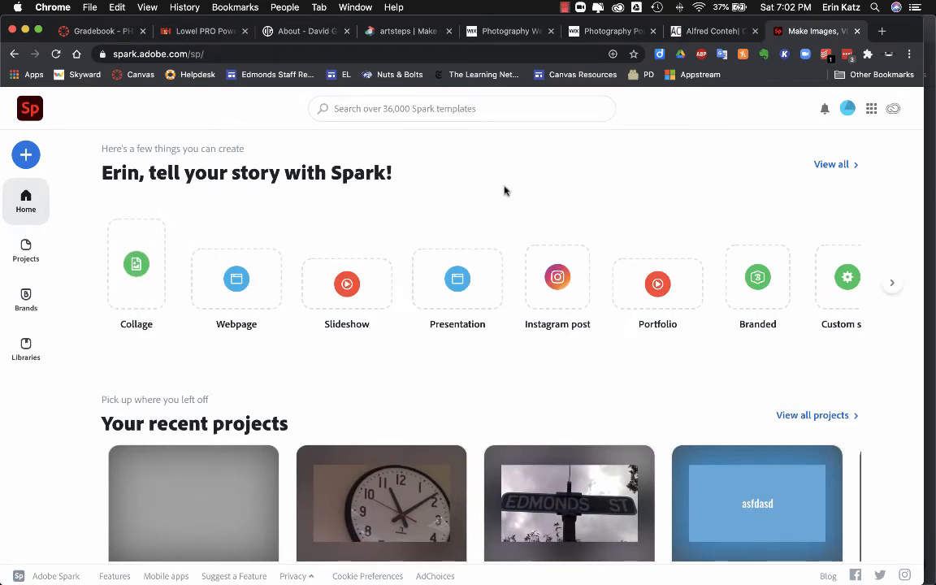
left_click(236, 269)
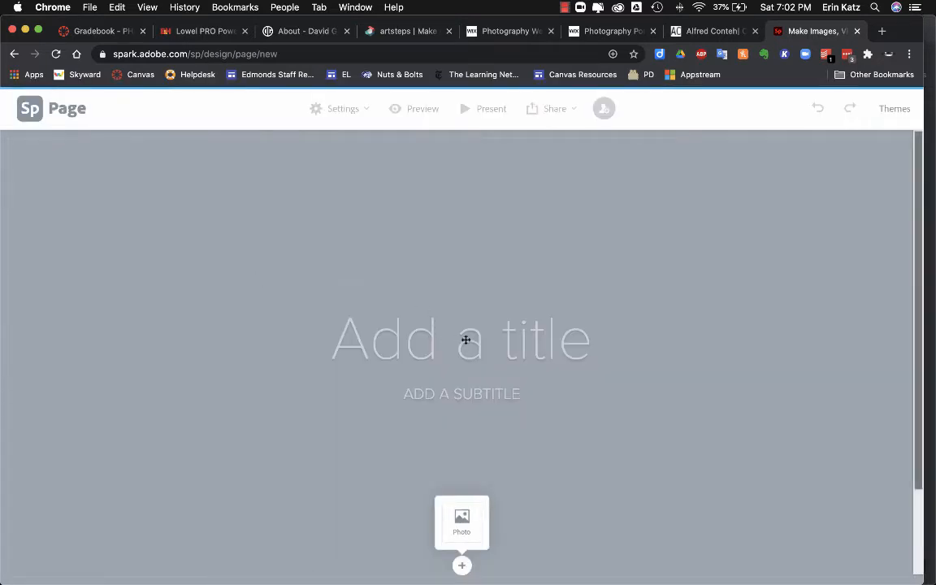
Step: Enter the author's full name as the page title and PHOTOGRAPHY as the subtitle
left_click(459, 335)
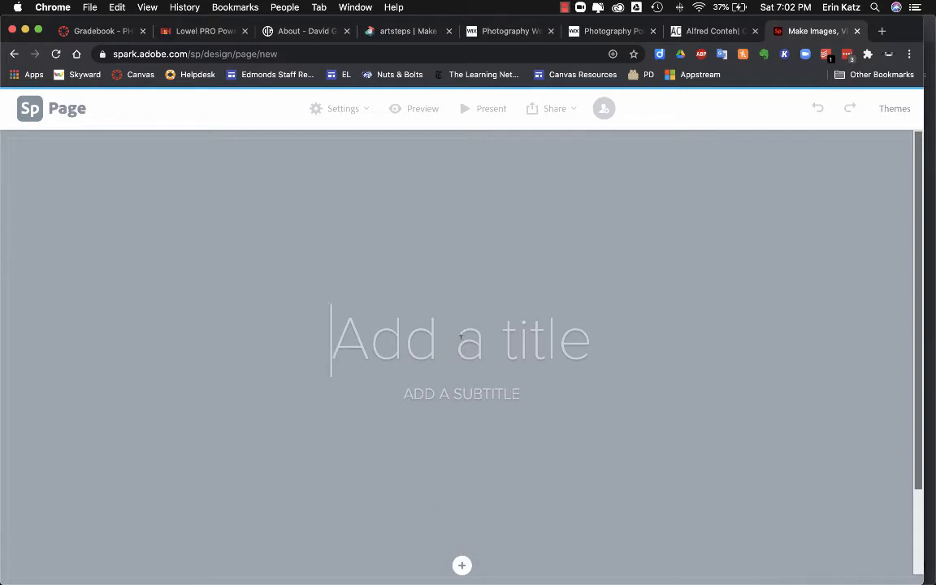
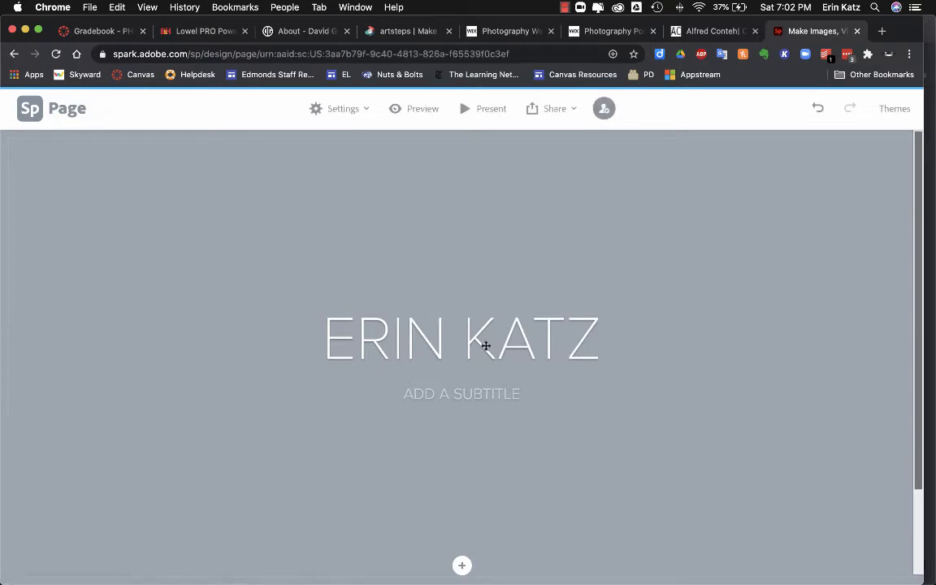
left_click(461, 394)
type("PHOTO")
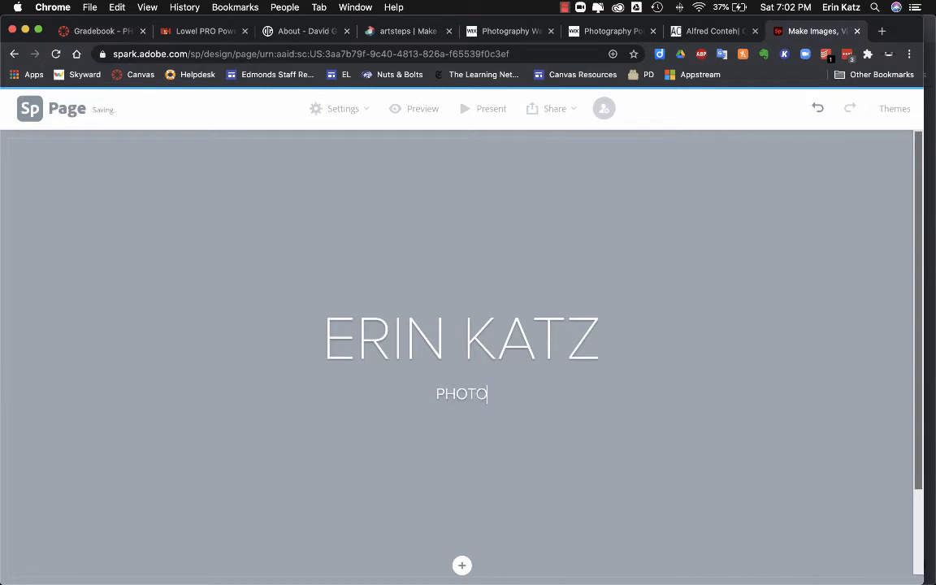
type("GRAPHY")
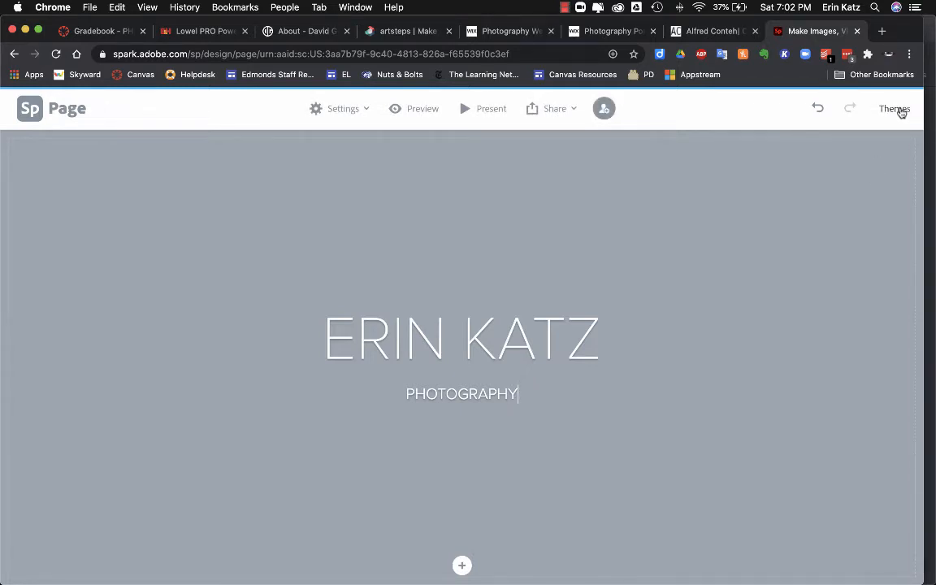
Step: Preview the Nightcap, Storybook, Trek and Crisp themes, then apply the Baldwin theme
left_click(896, 110)
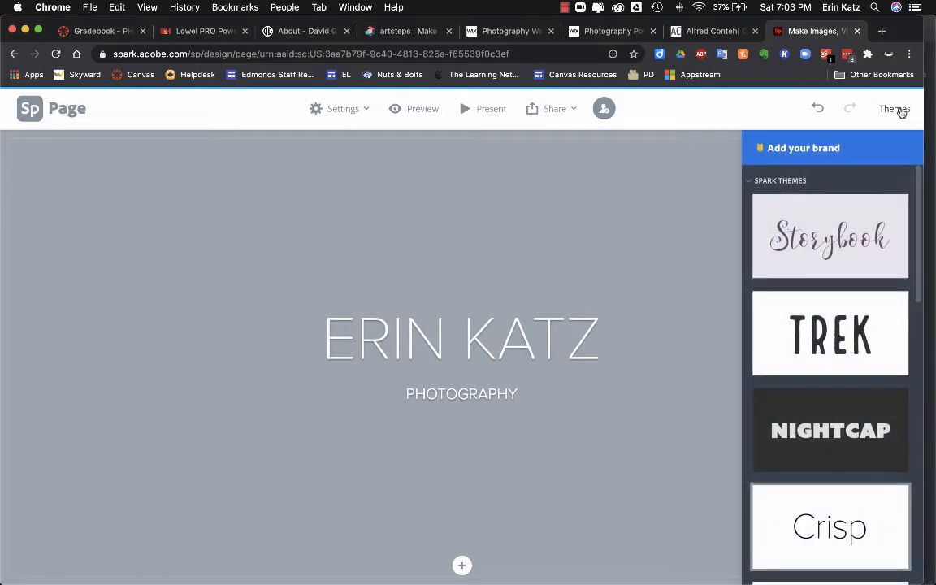
left_click(839, 416)
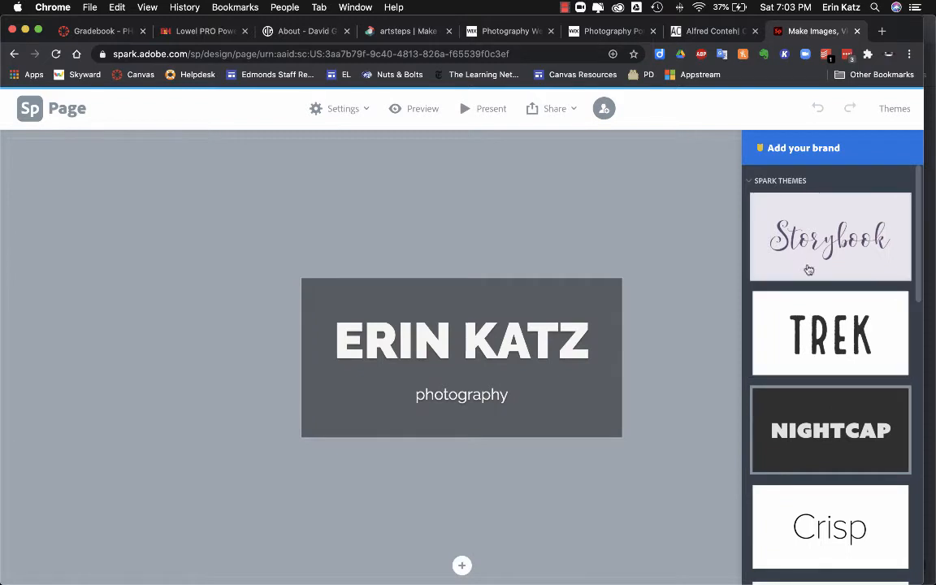
left_click(808, 270)
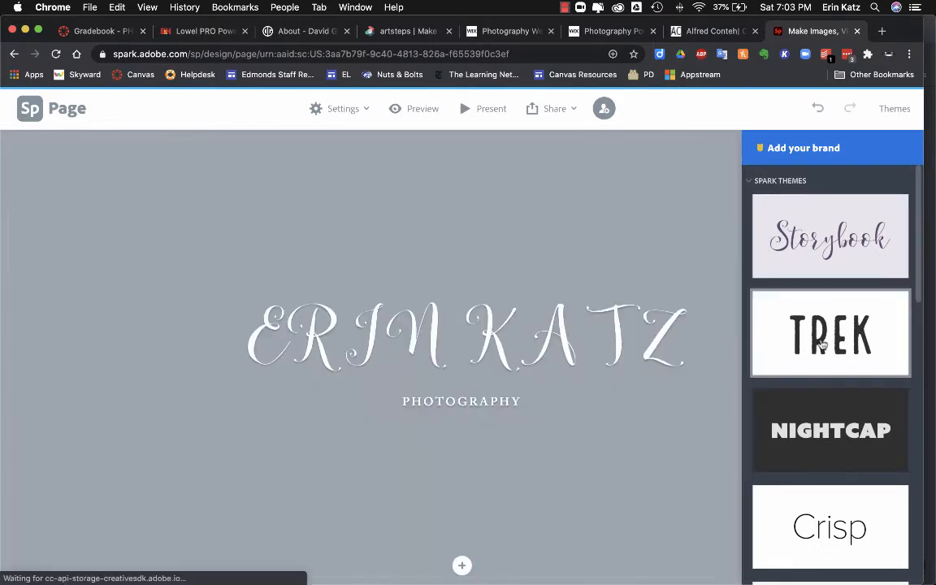
left_click(823, 345)
scroll(822, 345, "down", 3)
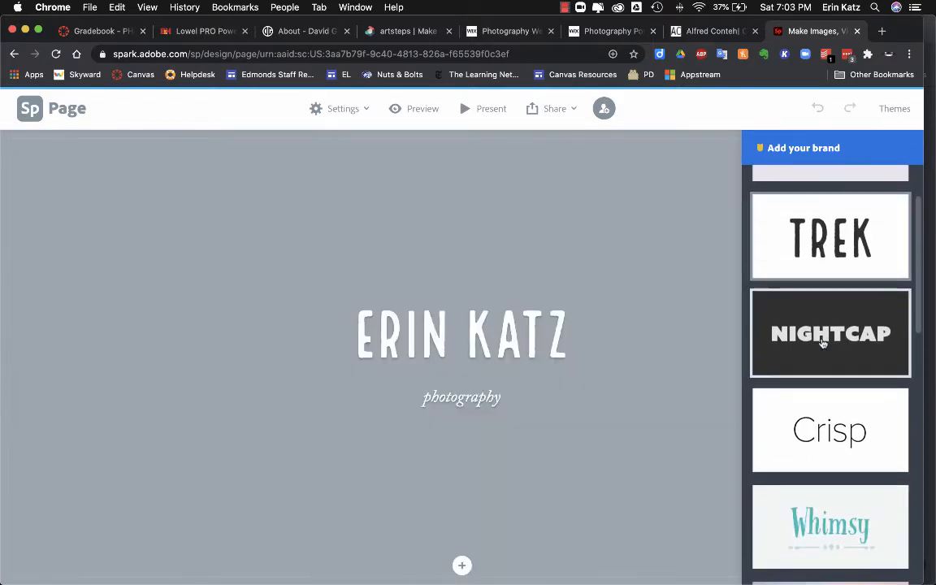
scroll(822, 343, "down", 3)
left_click(822, 325)
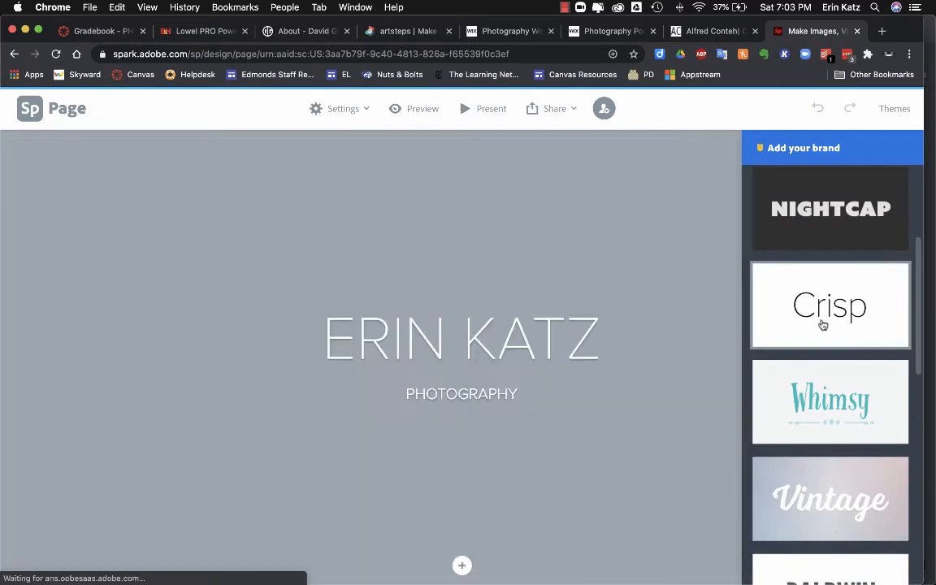
scroll(821, 330, "down", 5)
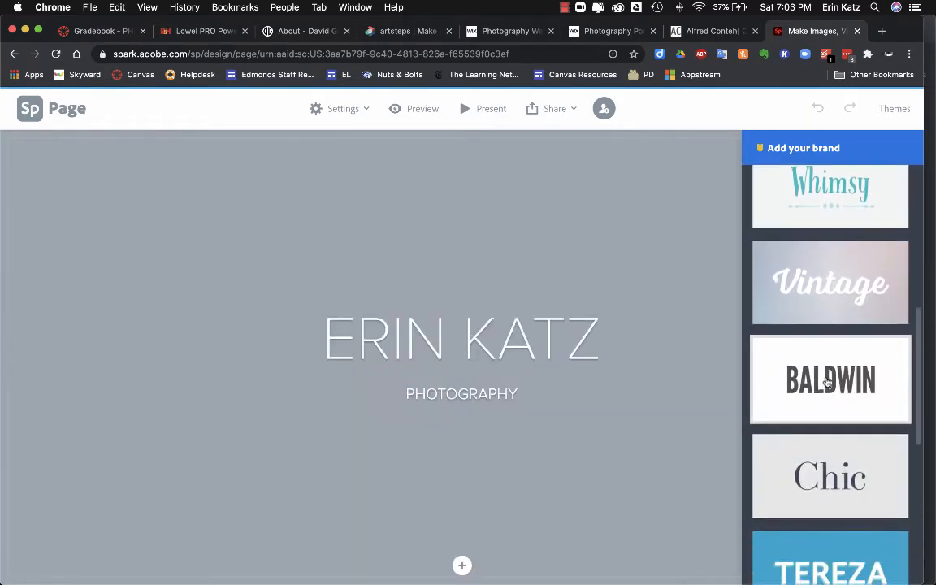
left_click(828, 380)
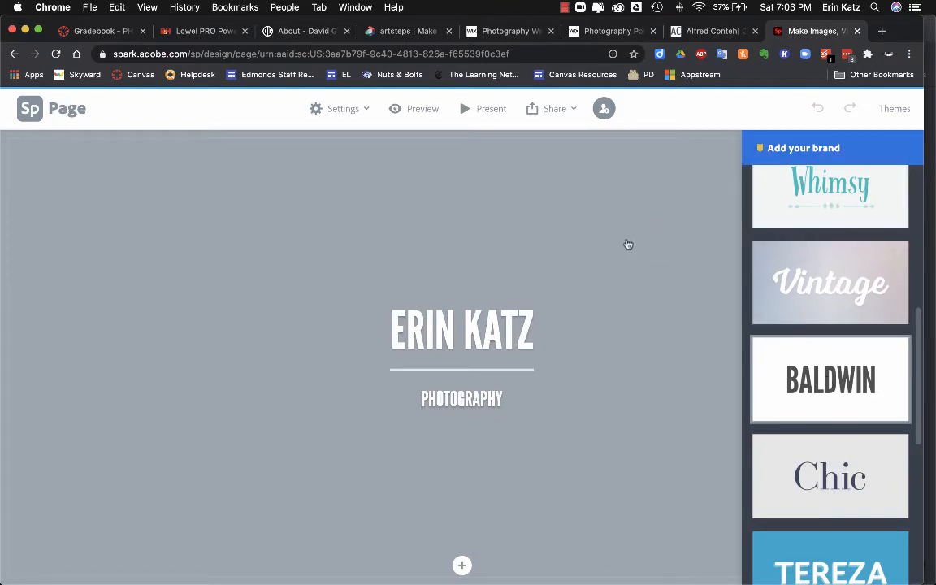
left_click(626, 245)
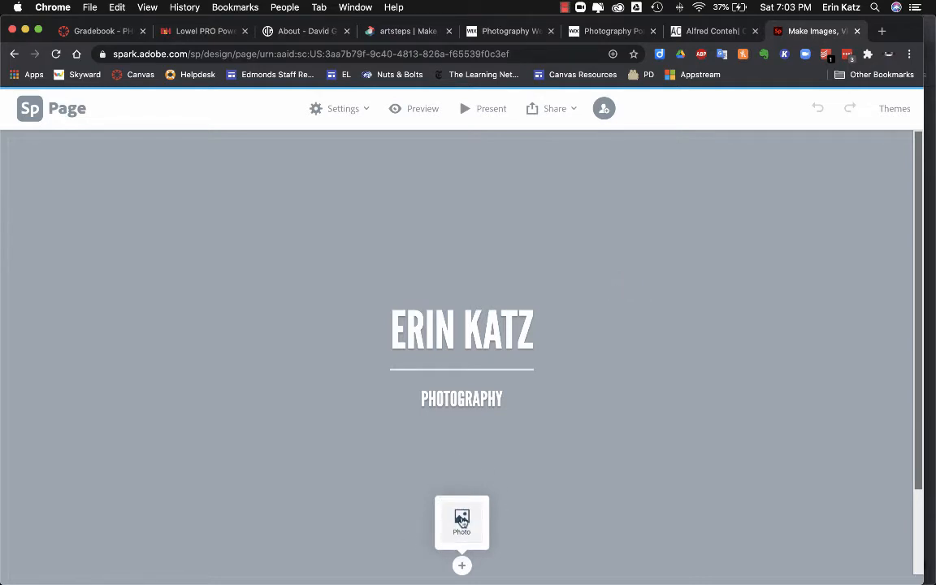
Step: Upload Tongue Point Crescent Beach.jpg as the cover photo behind the title
left_click(462, 520)
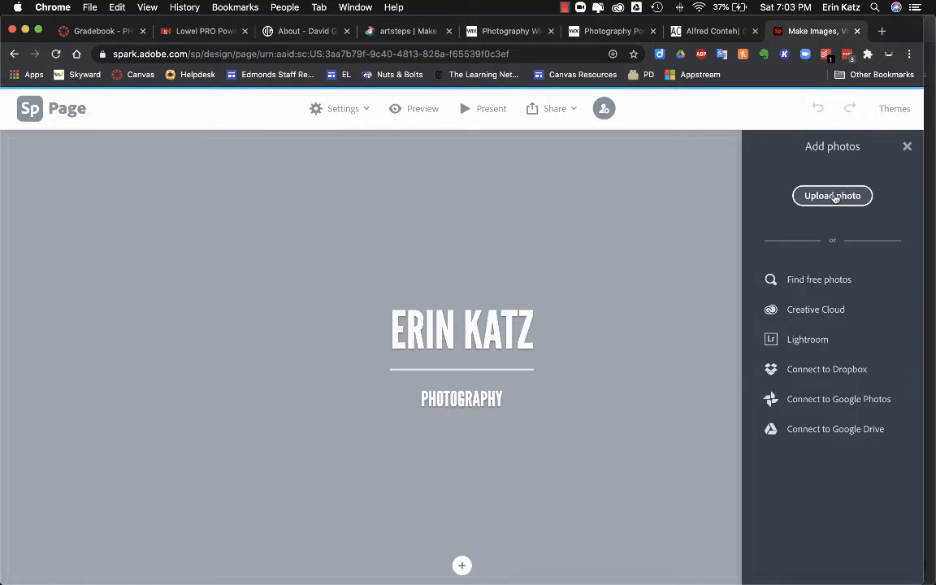
left_click(833, 196)
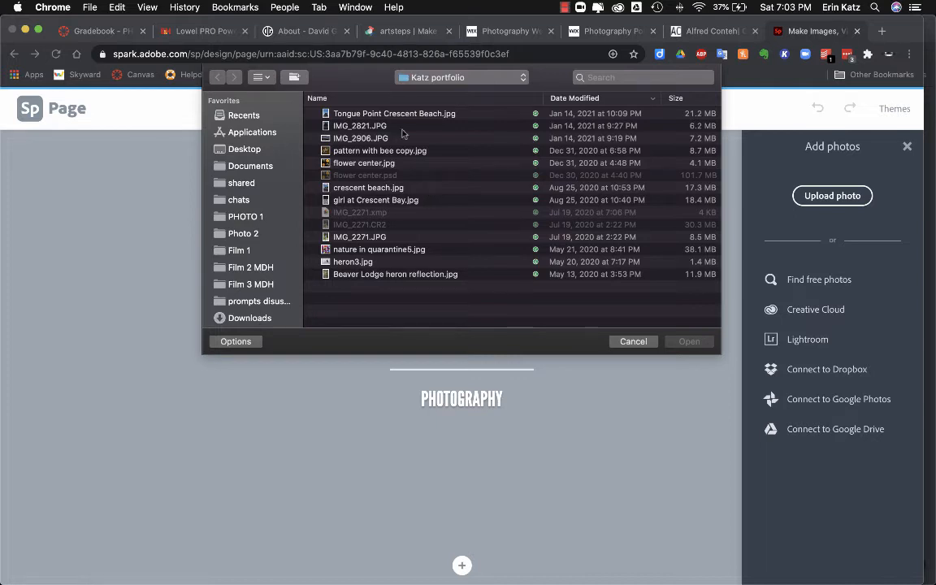
left_click(335, 113)
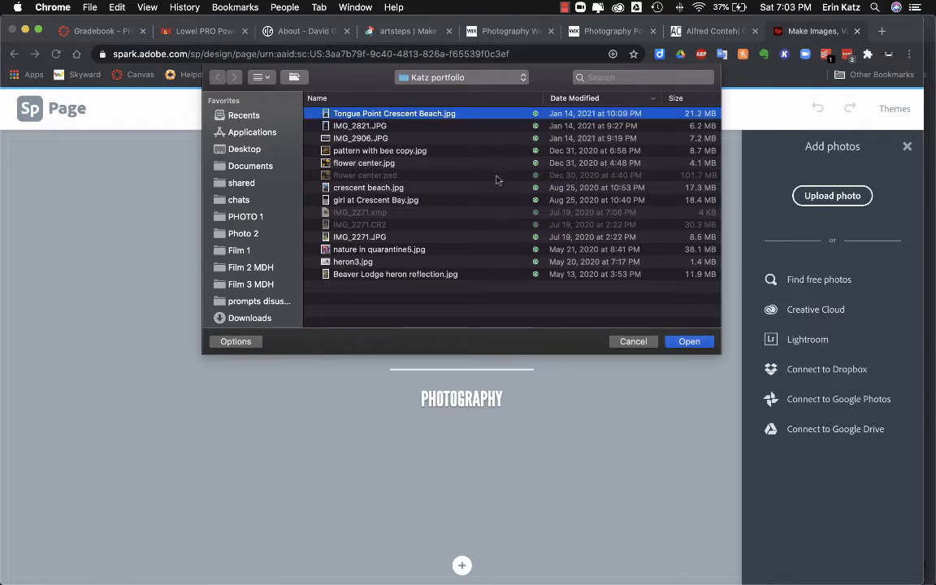
left_click(689, 342)
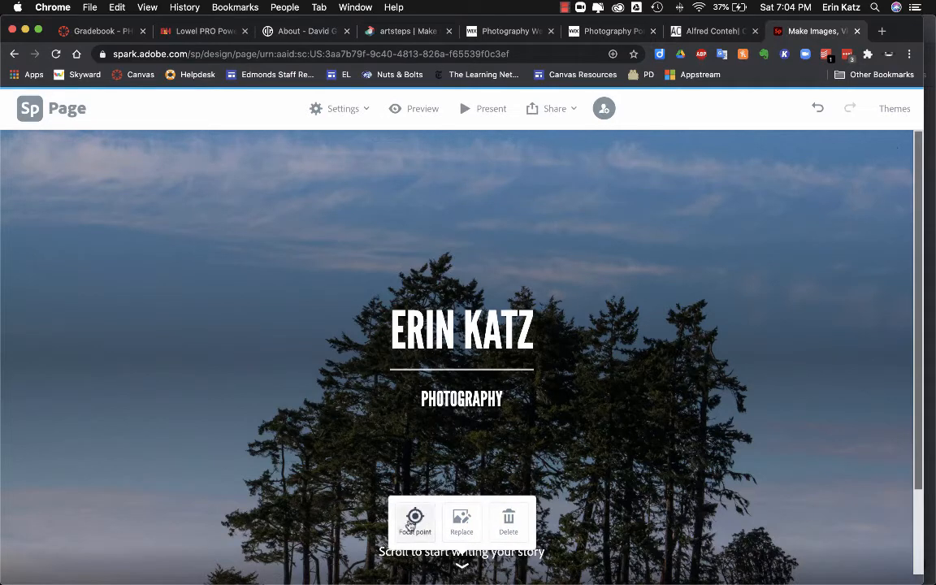
Step: Move the cover photo's focal point to frame the treetops and keep it
left_click(413, 521)
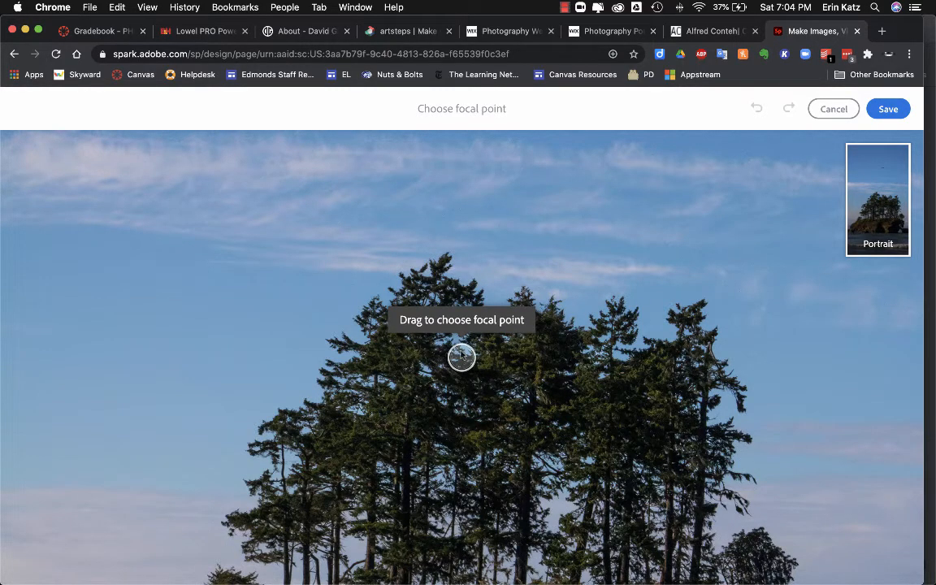
mouse_move(462, 358)
left_mouse_down()
mouse_move(468, 427)
mouse_move(468, 415)
left_mouse_up()
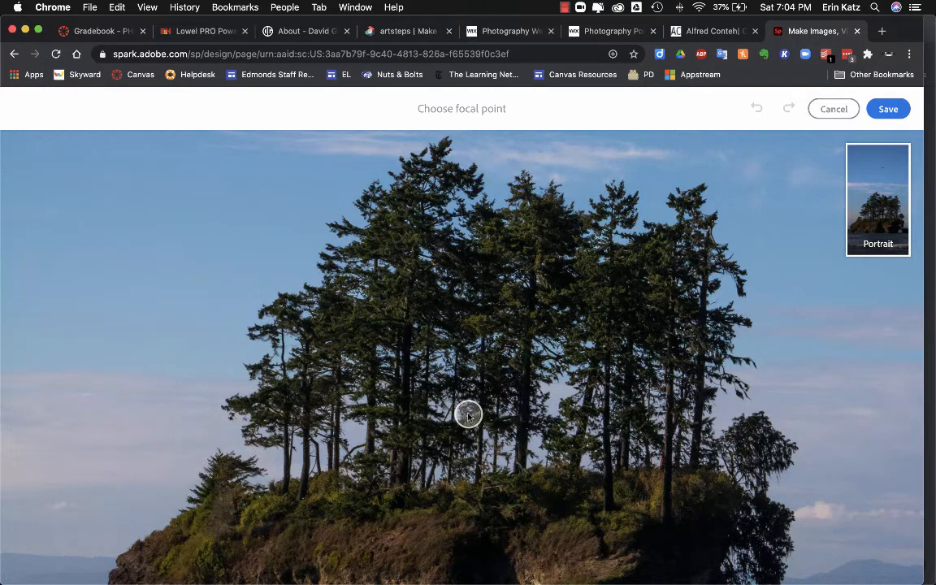
mouse_move(468, 415)
left_mouse_down()
mouse_move(468, 578)
mouse_move(457, 297)
mouse_move(219, 322)
mouse_move(652, 334)
mouse_move(560, 433)
mouse_move(552, 411)
left_mouse_up()
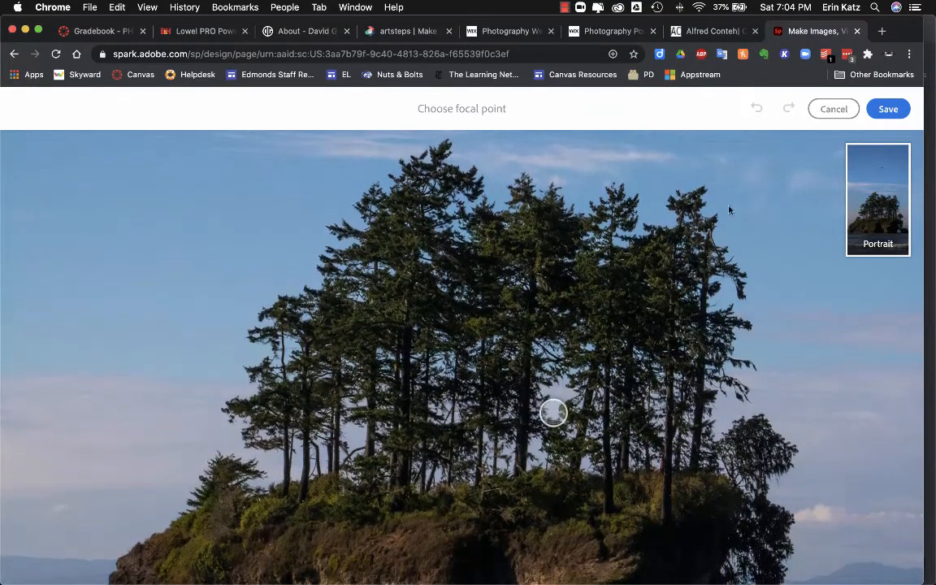
left_click(896, 114)
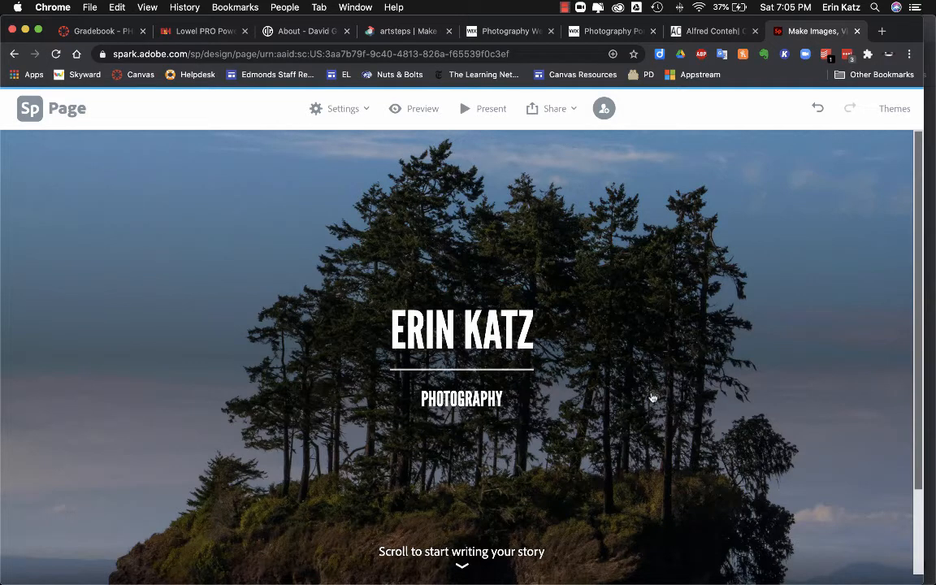
Step: Undo the accidental title move so the title is recentred on the cover
left_click(517, 420)
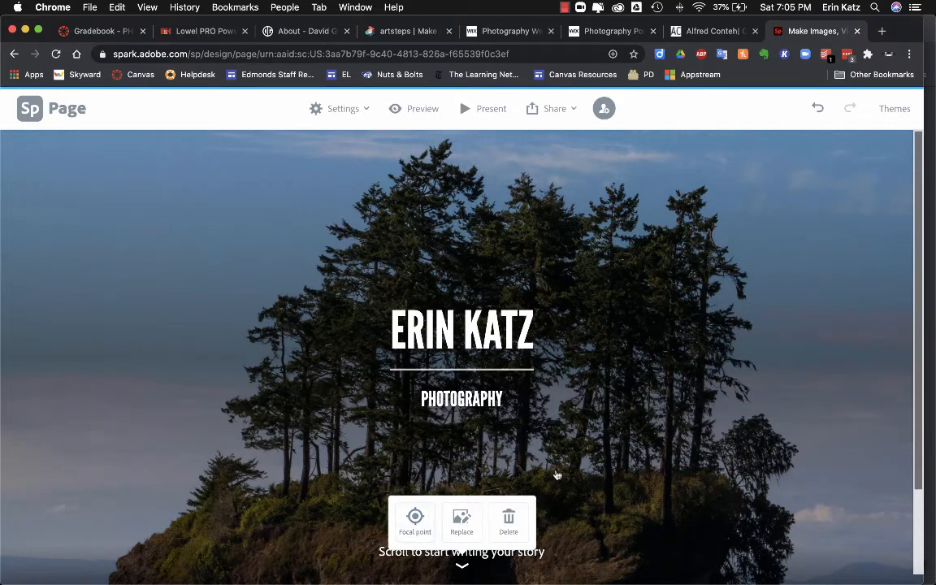
left_click_drag(771, 486, 774, 488)
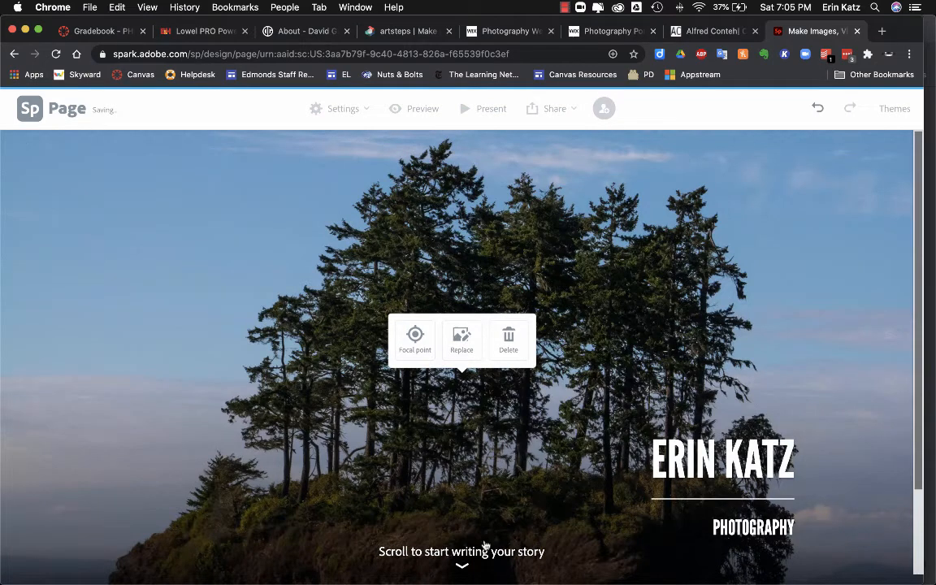
key("super+z")
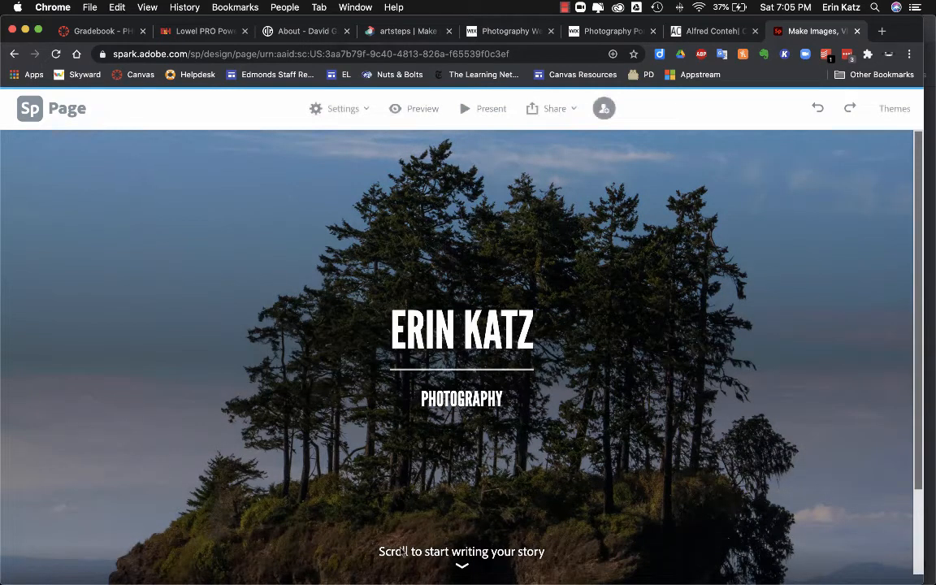
left_click(461, 564)
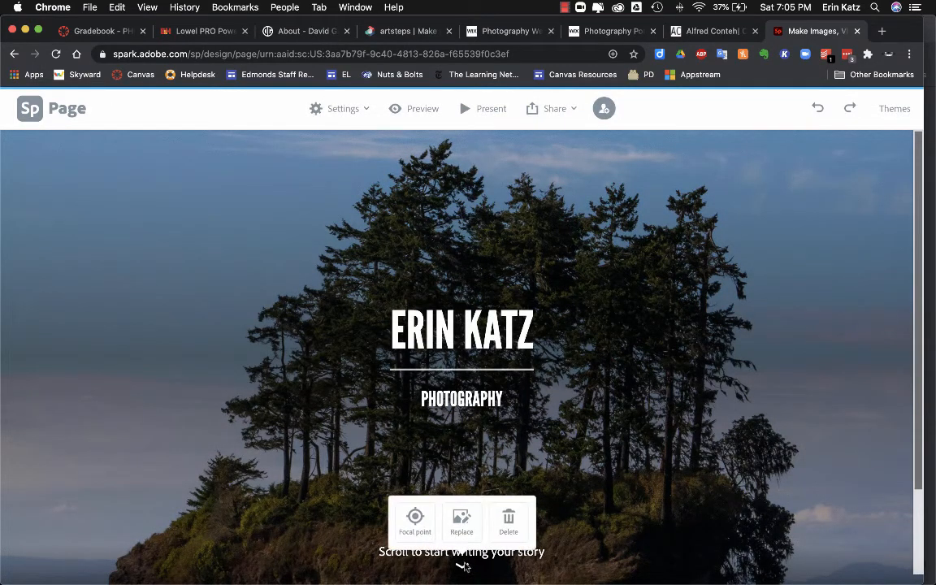
scroll(579, 533, "down", 3)
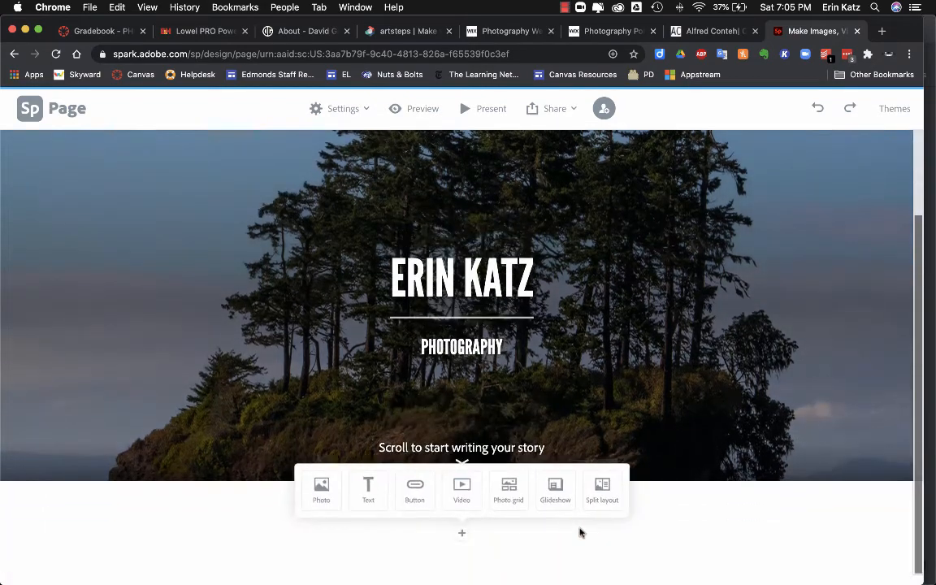
Step: Add a text block: "This is where photographers talk about themselves. What is your favorite kind of photography? Why do you like photography?"
left_click(367, 490)
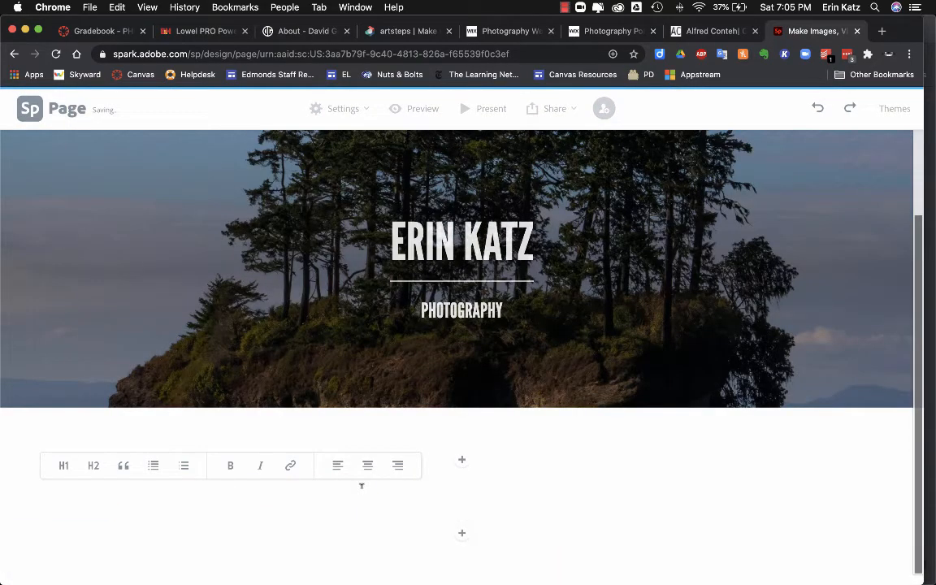
type("This is where ")
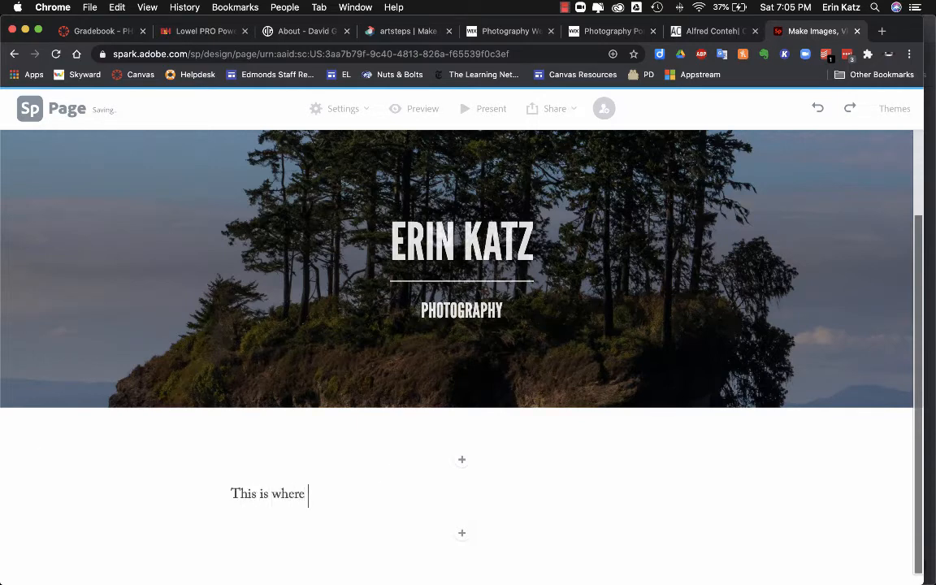
type("photograph")
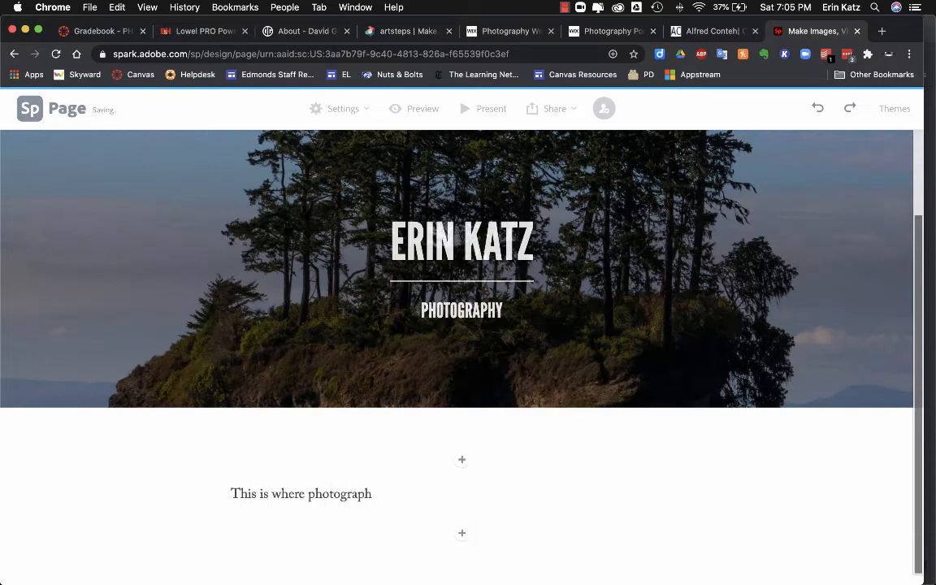
key("BackSpace")
type("her")
key("BackSpace")
key("BackSpace")
key("BackSpace")
type("phers talk about themselve")
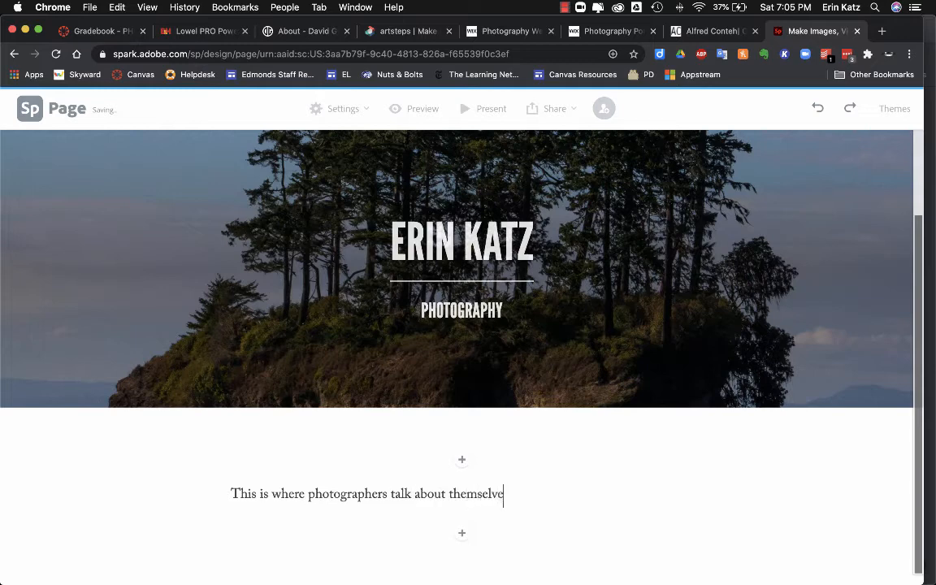
type("s.")
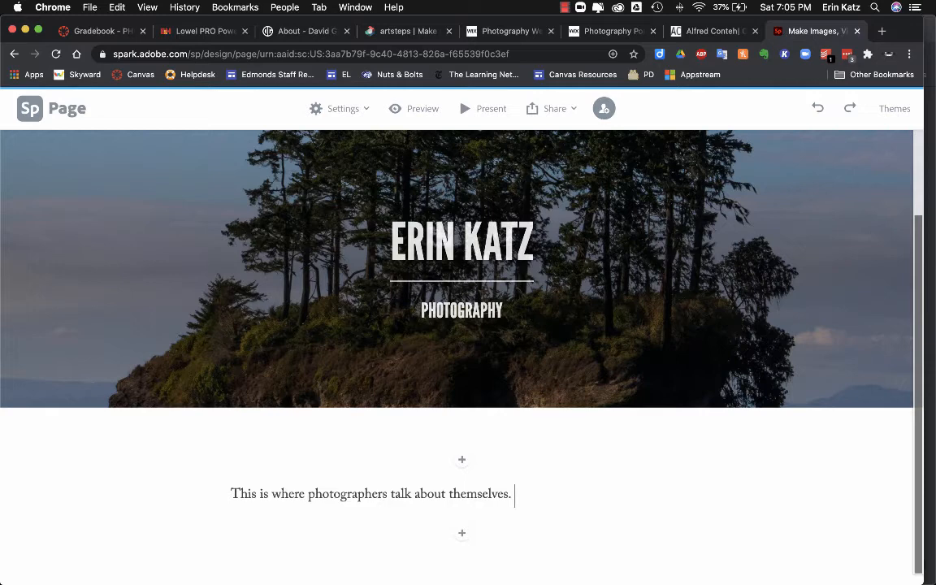
type("What")
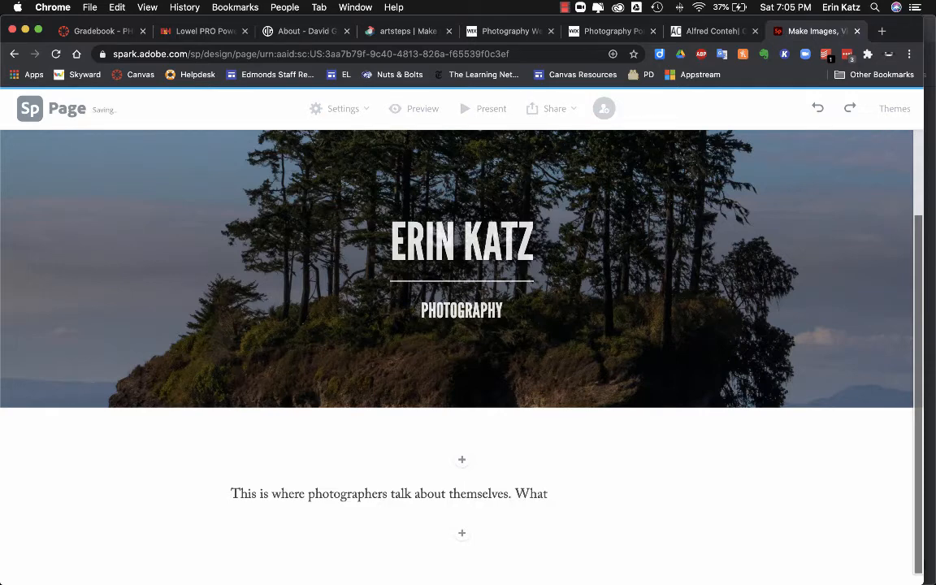
type(" is your favorite ki")
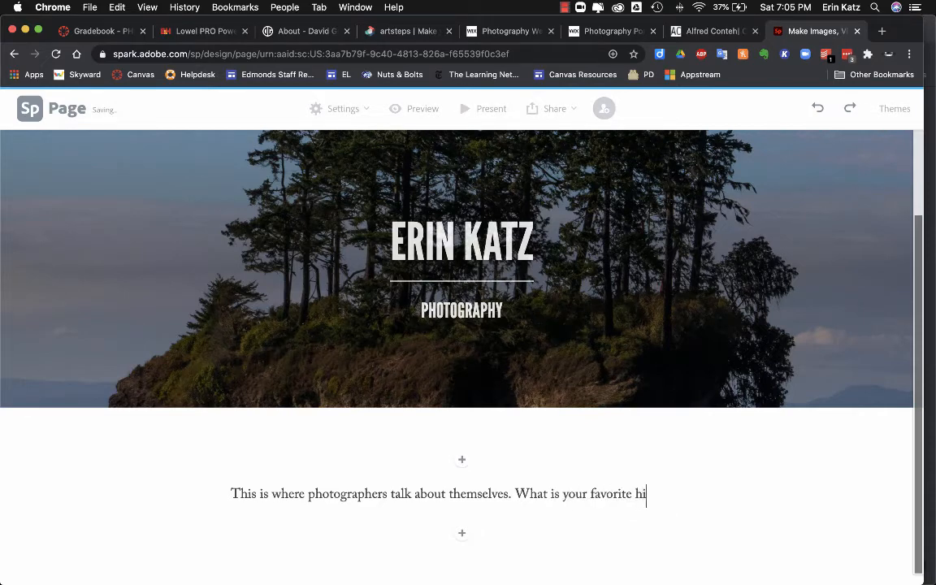
key("BackSpace")
key("BackSpace")
type("kind of phtoo")
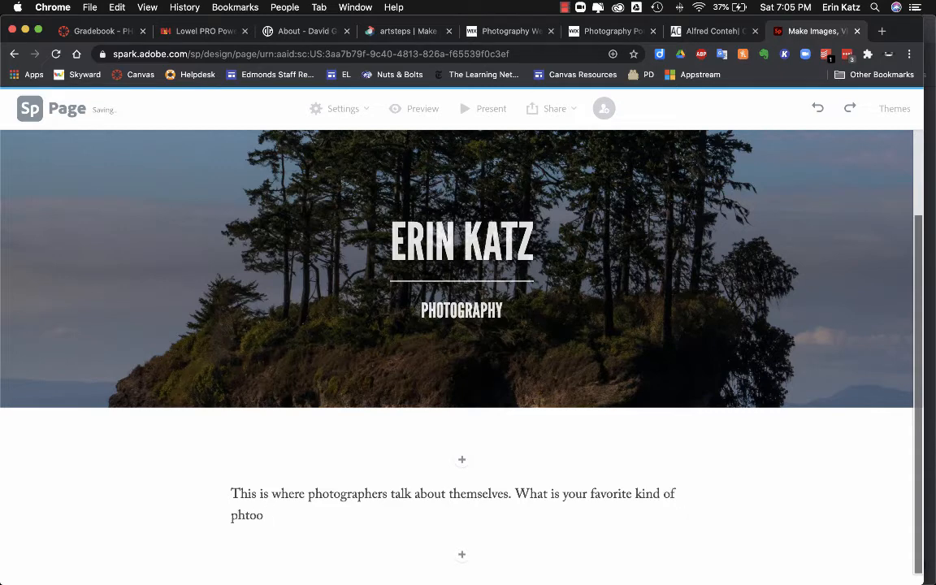
key("BackSpace")
key("BackSpace")
key("BackSpace")
type("ot")
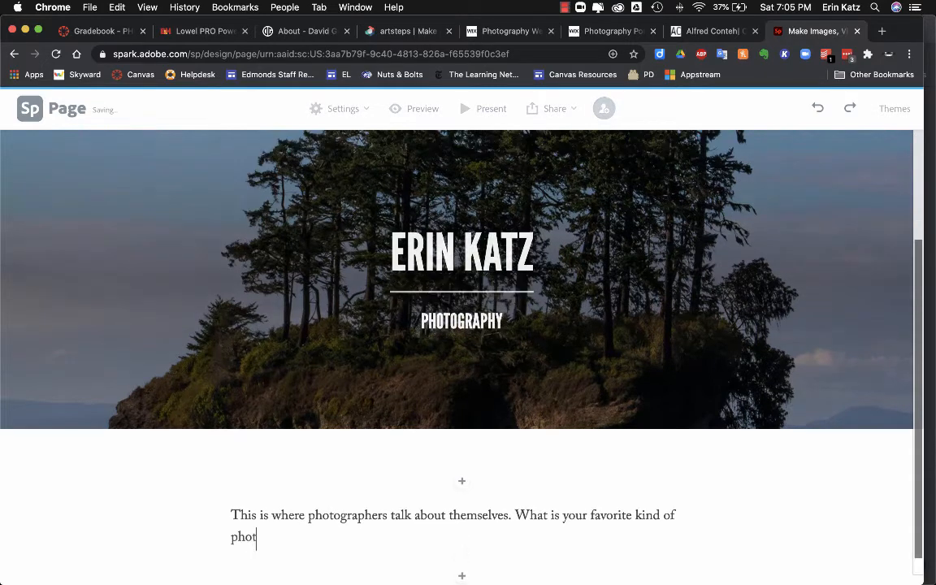
type("ography?")
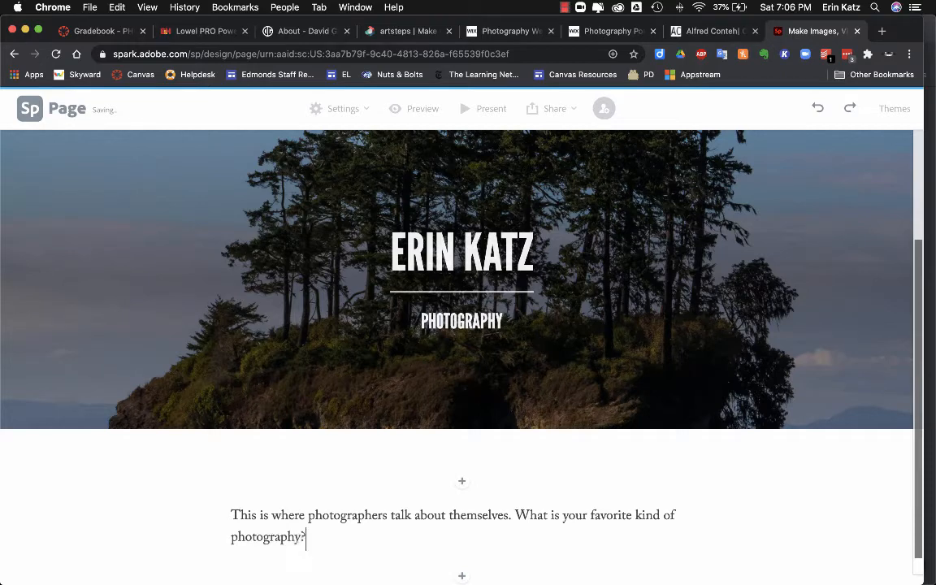
type(" Why do you like photo")
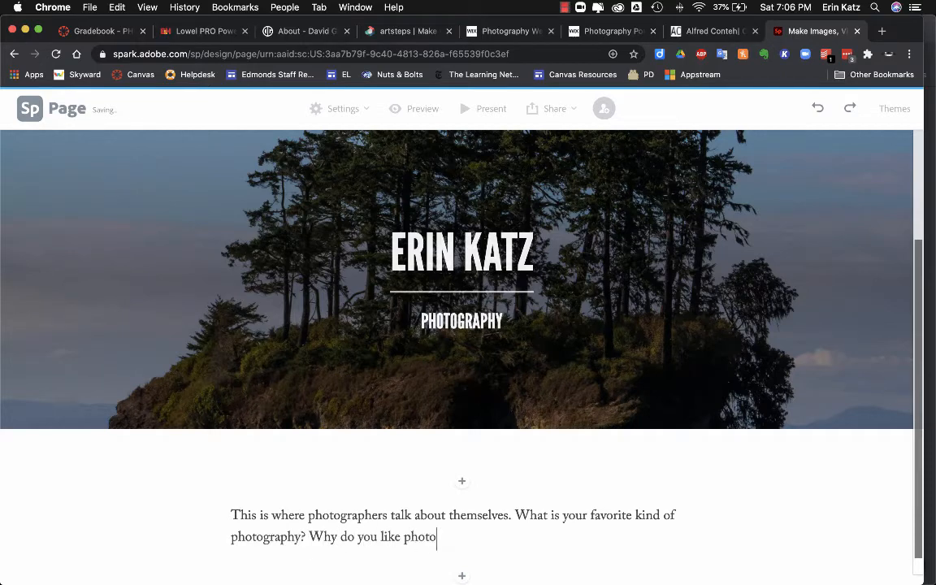
type("graphy?")
key("Return")
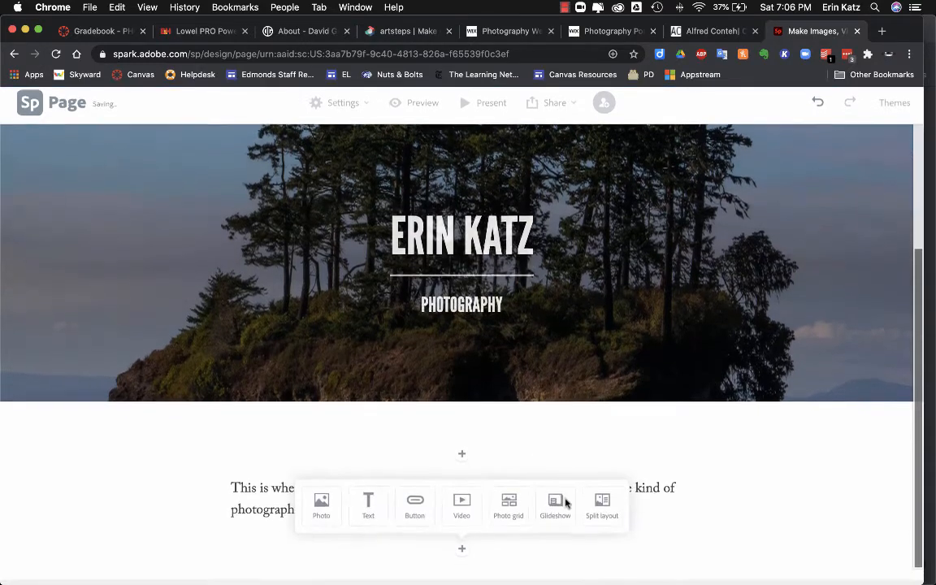
Step: Dismiss the insert menu, then open the block palette below the intro paragraph
left_click(777, 487)
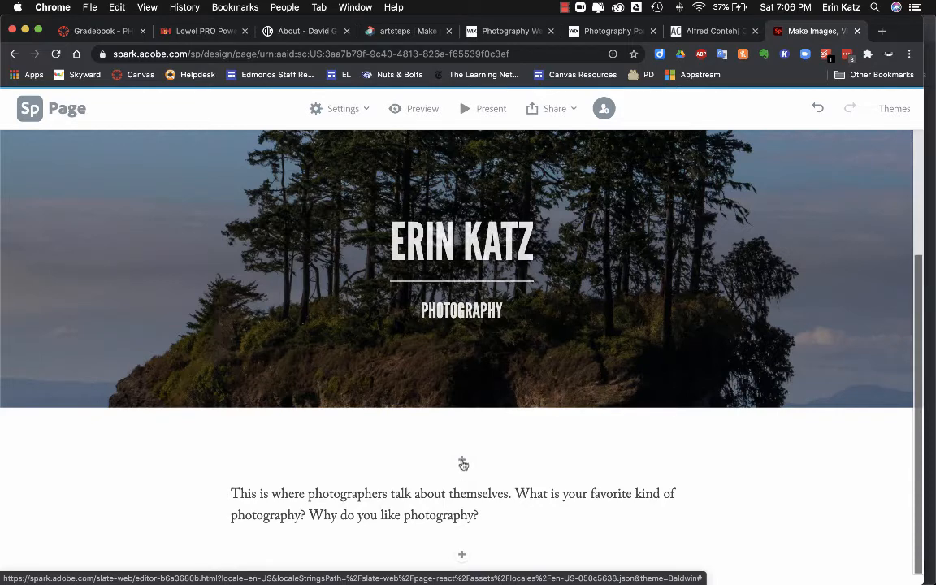
left_click(463, 557)
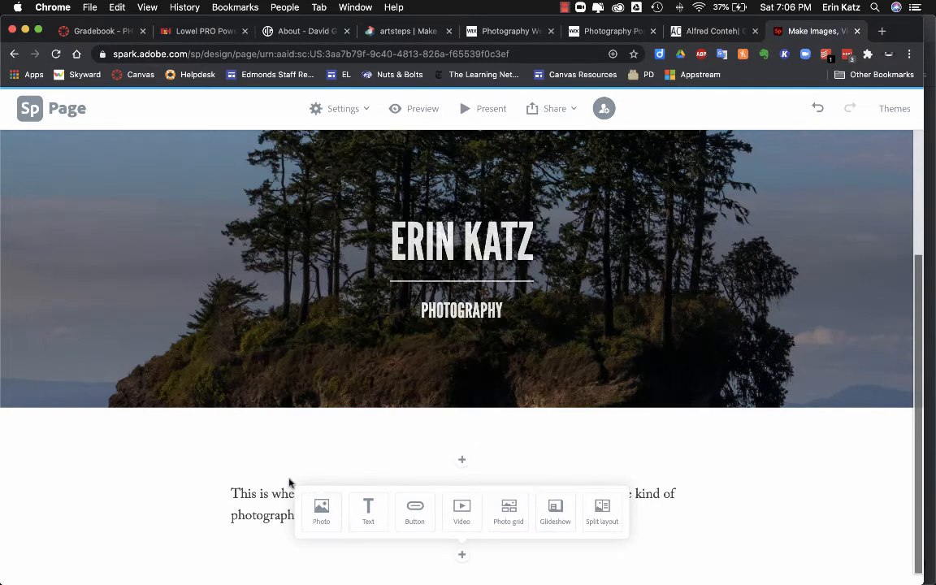
Step: Upload Beaver Lodge heron reflection.jpg as a photo block below the intro paragraph
left_click(321, 512)
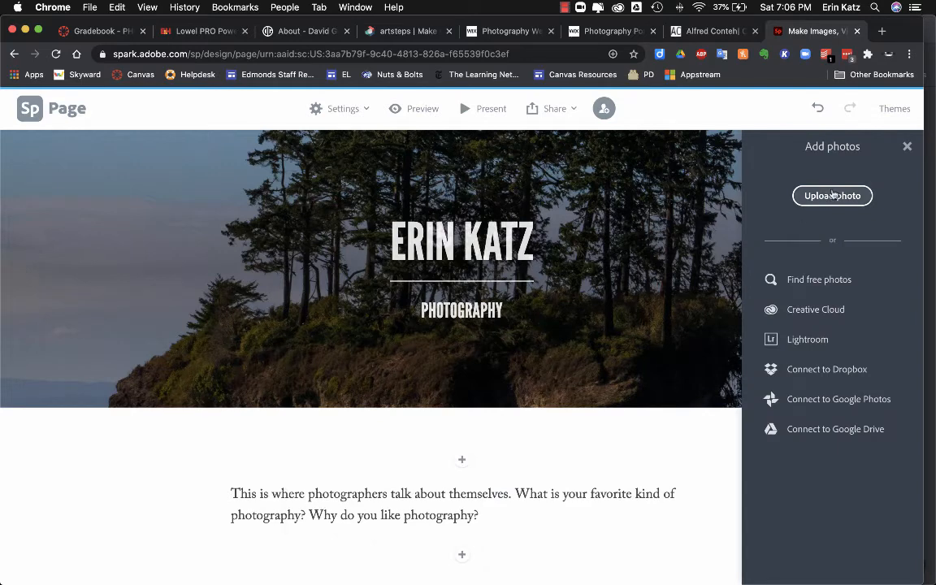
left_click(832, 197)
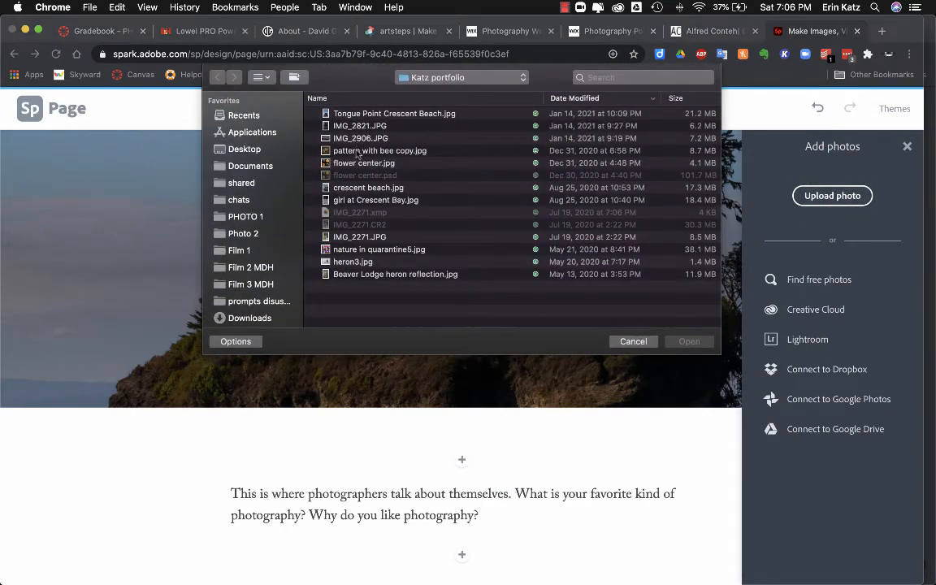
left_click(375, 275)
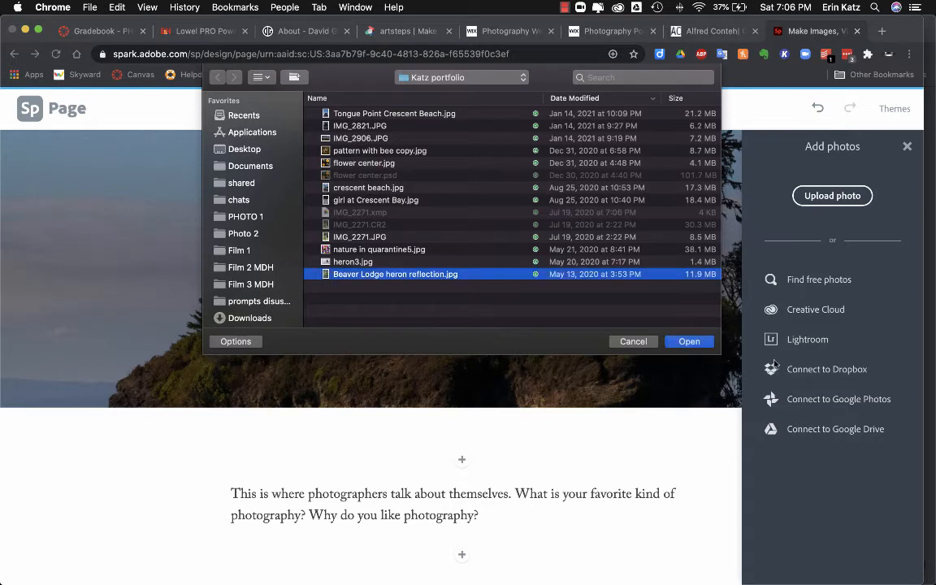
left_click(689, 342)
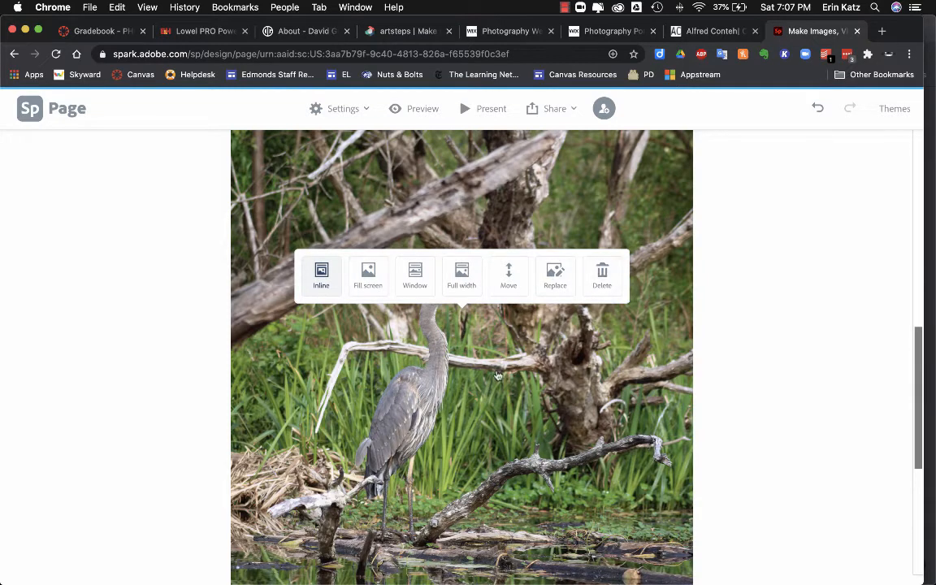
scroll(496, 374, "down", 5)
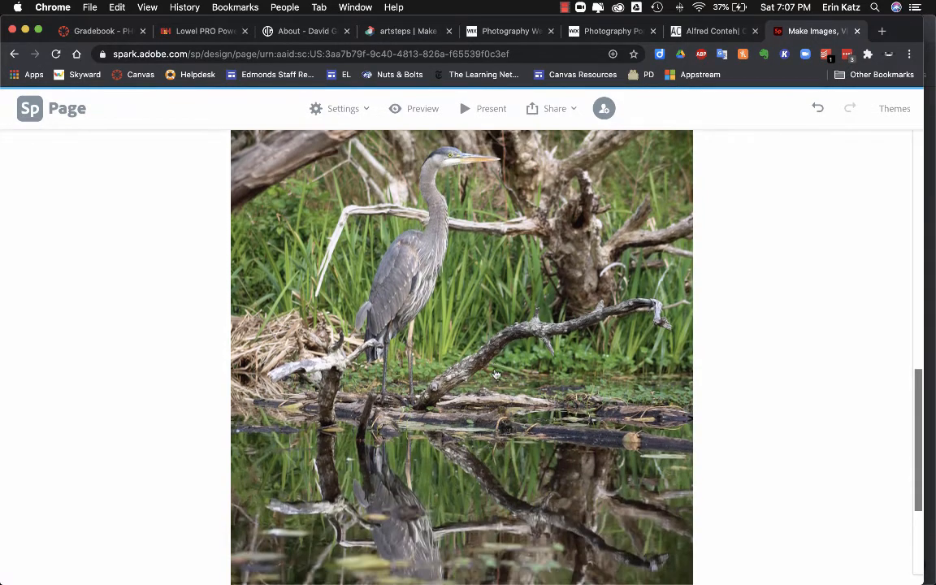
scroll(496, 374, "down", 1)
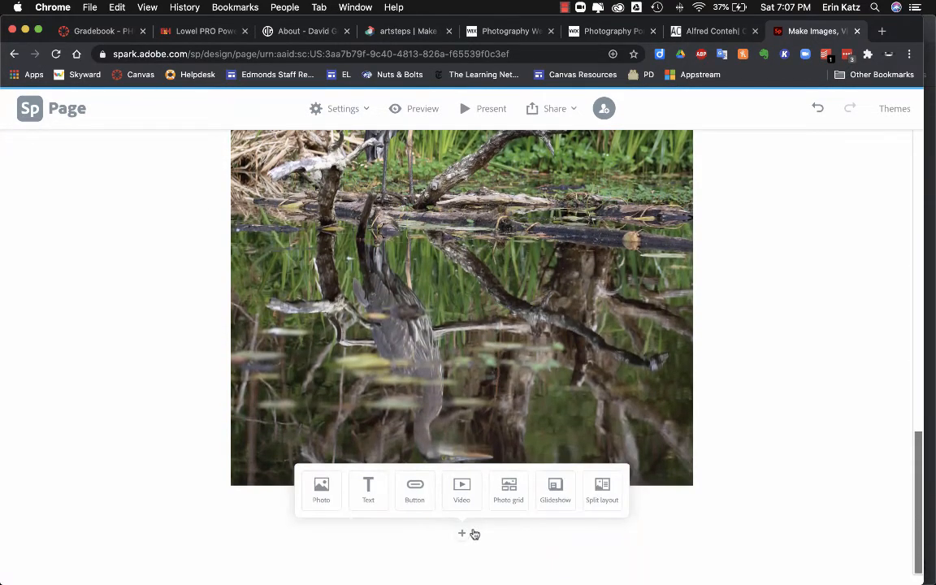
Step: Upload heron3.jpg as a photo block below the heron reflection photo
left_click(319, 496)
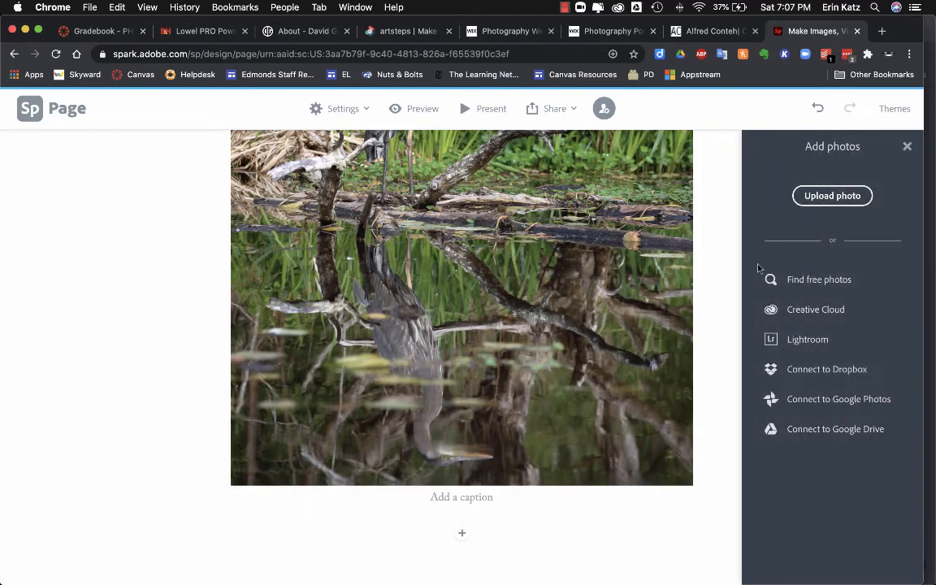
left_click(826, 201)
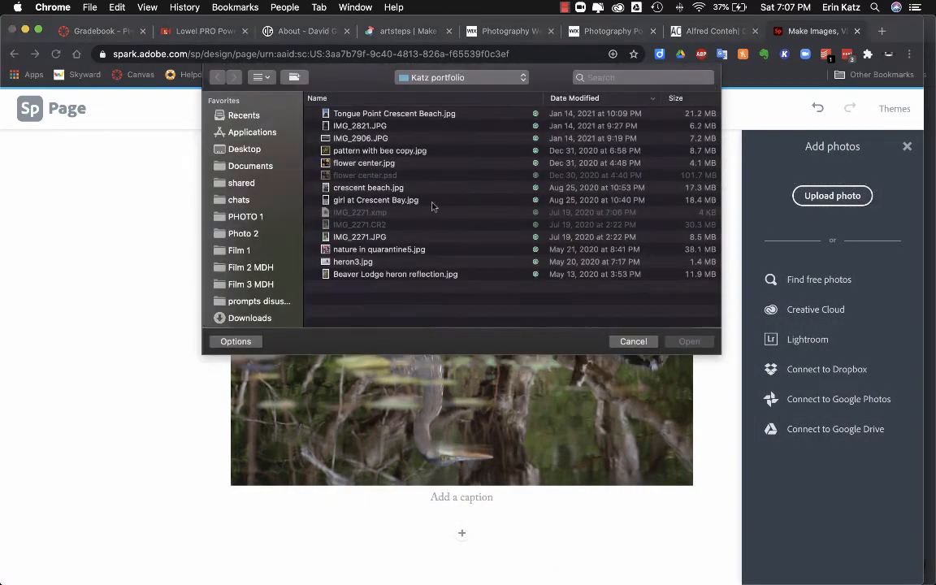
left_click(351, 263)
left_click(690, 340)
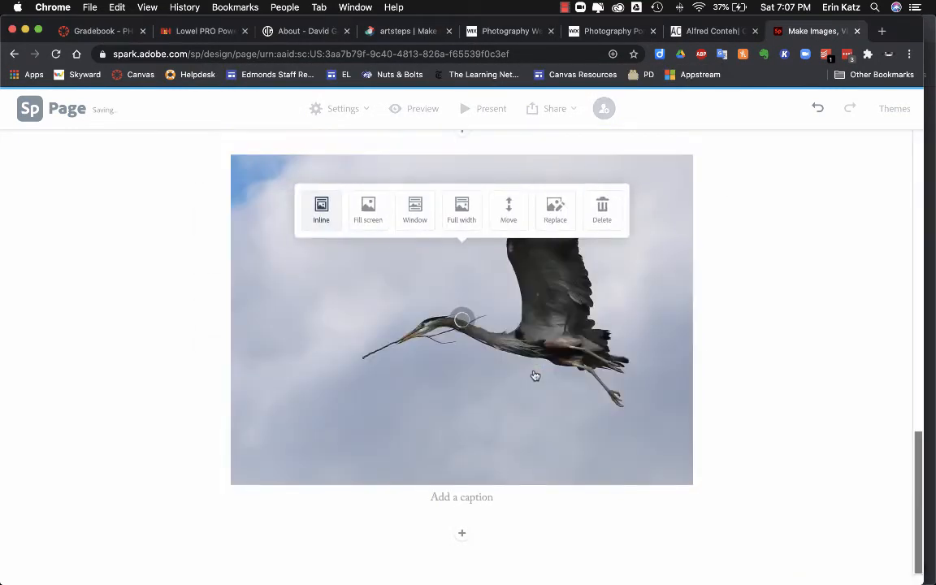
Step: Add IMG_2271.JPG, the heron-on-a-log photo, below the flying-heron photo
left_click(462, 535)
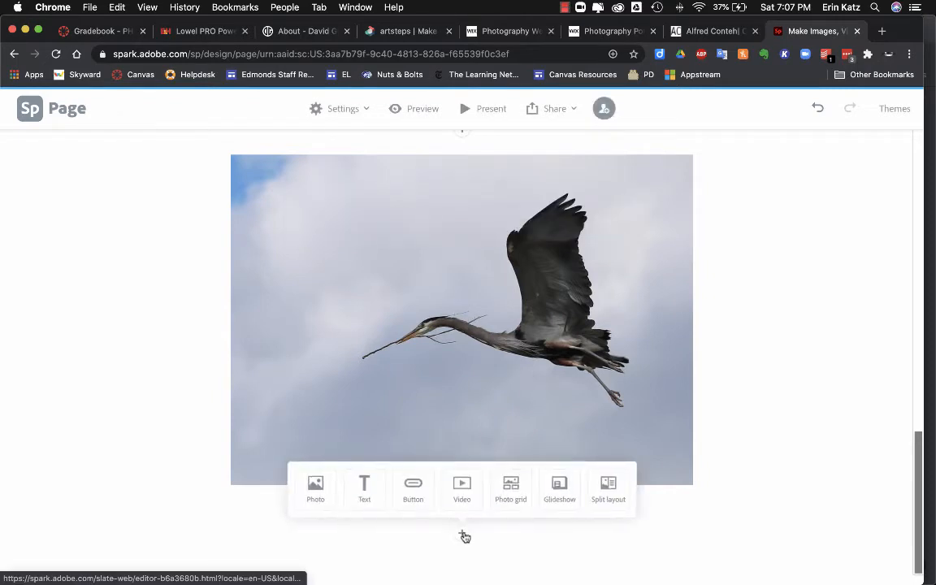
left_click(319, 489)
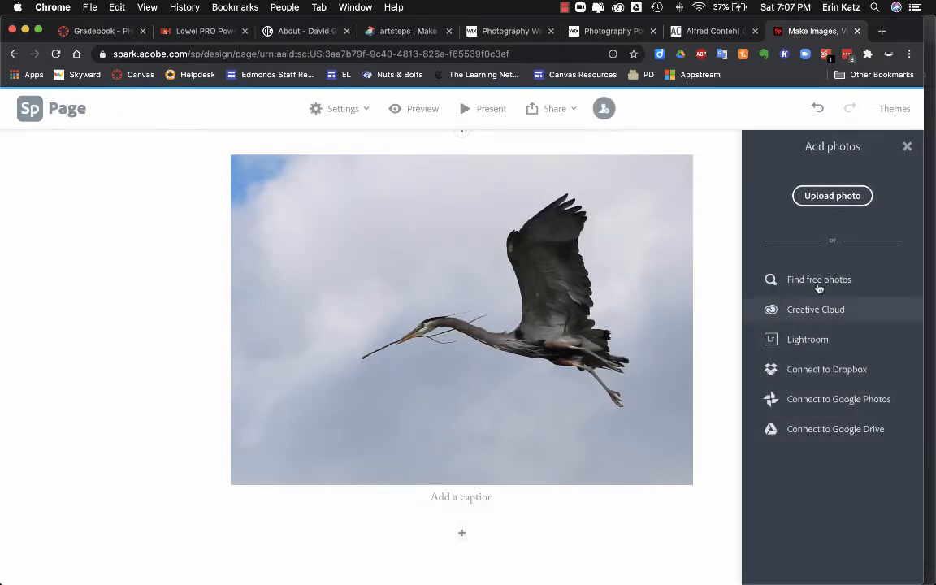
left_click(832, 196)
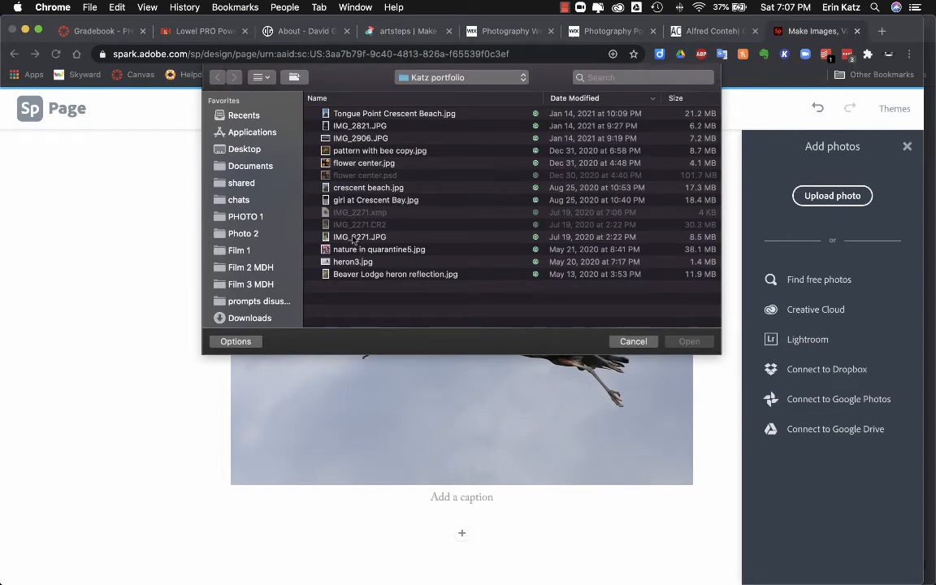
left_click(355, 237)
key("space")
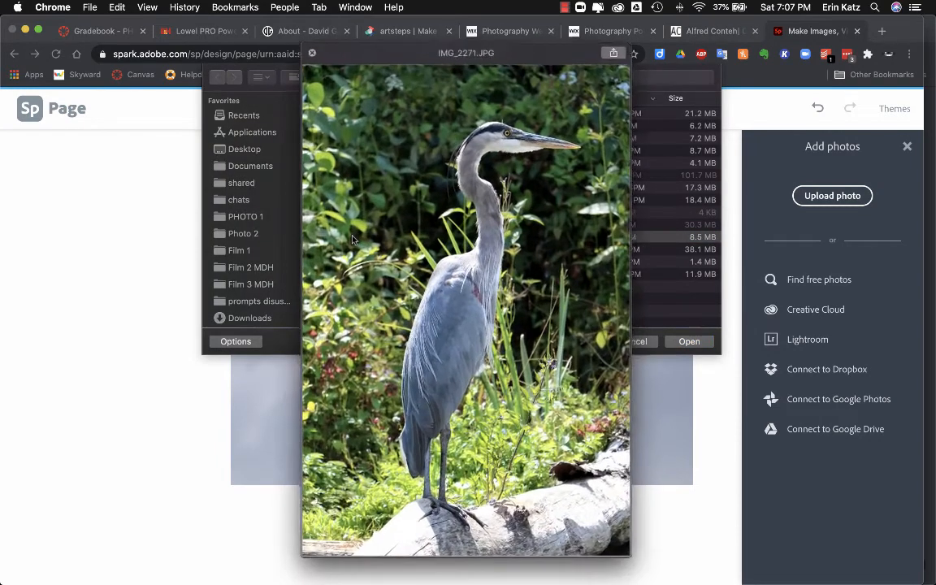
key("space")
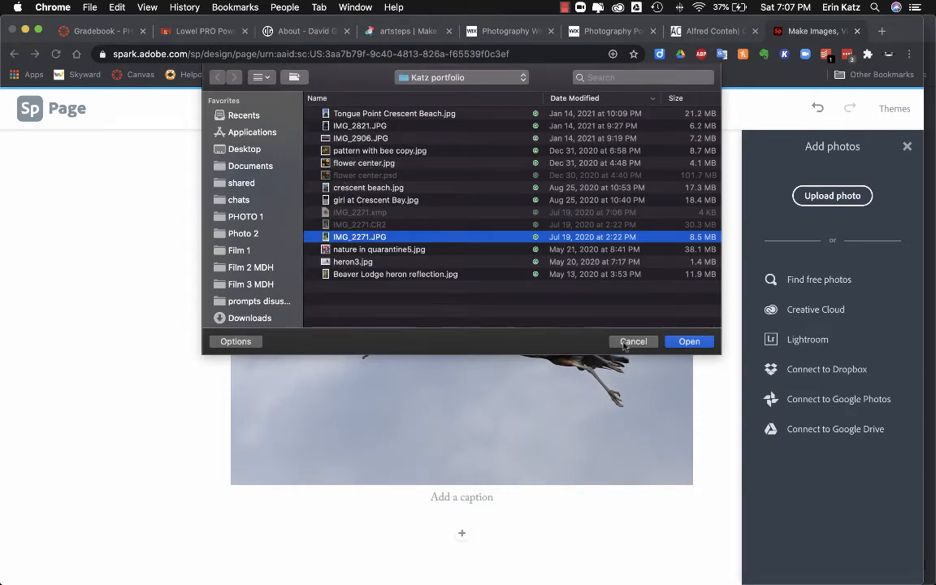
left_click(707, 344)
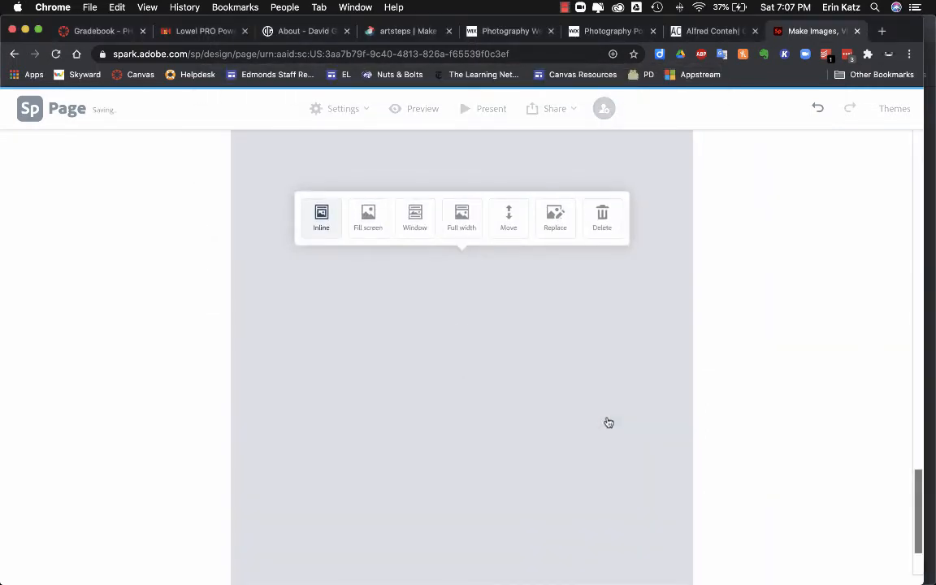
scroll(608, 422, "down", 3)
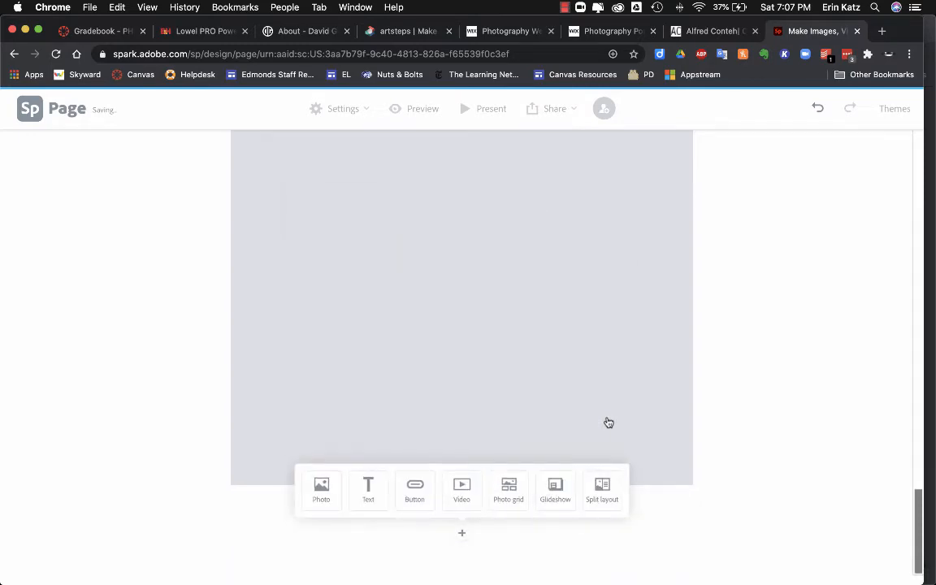
scroll(609, 423, "up", 5)
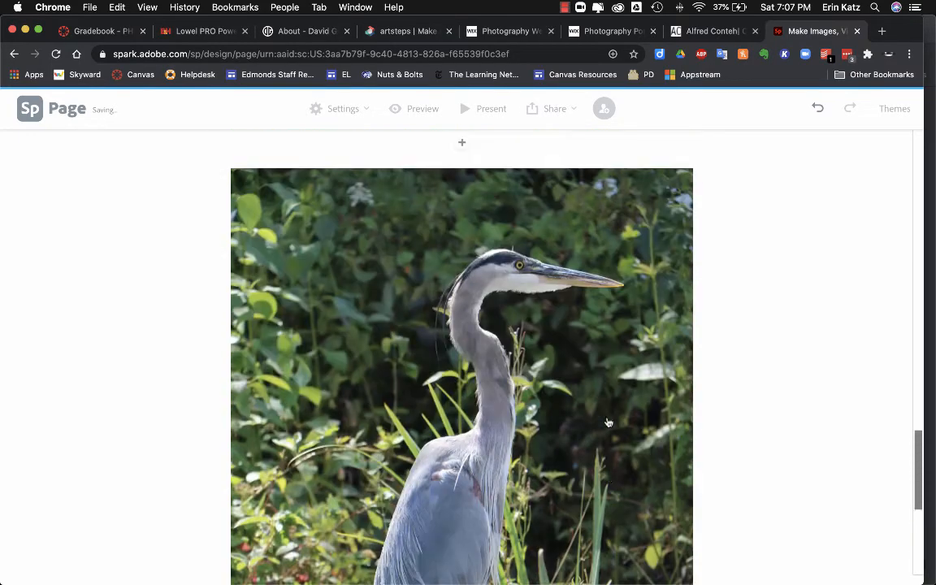
Step: Upload 'girl at Crescent Bay.jpg' and insert it as a photo below the standing heron
scroll(609, 422, "down", 5)
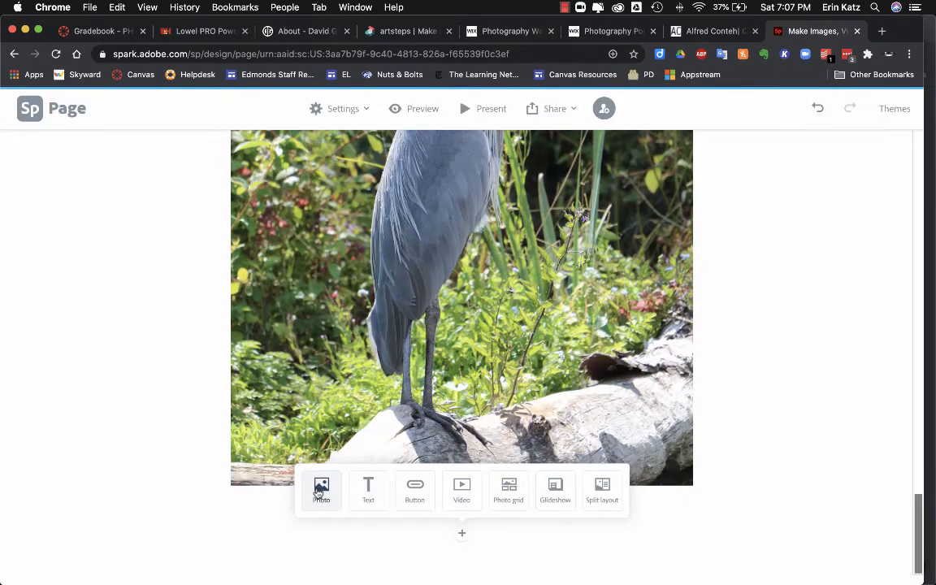
left_click(322, 489)
left_click(828, 199)
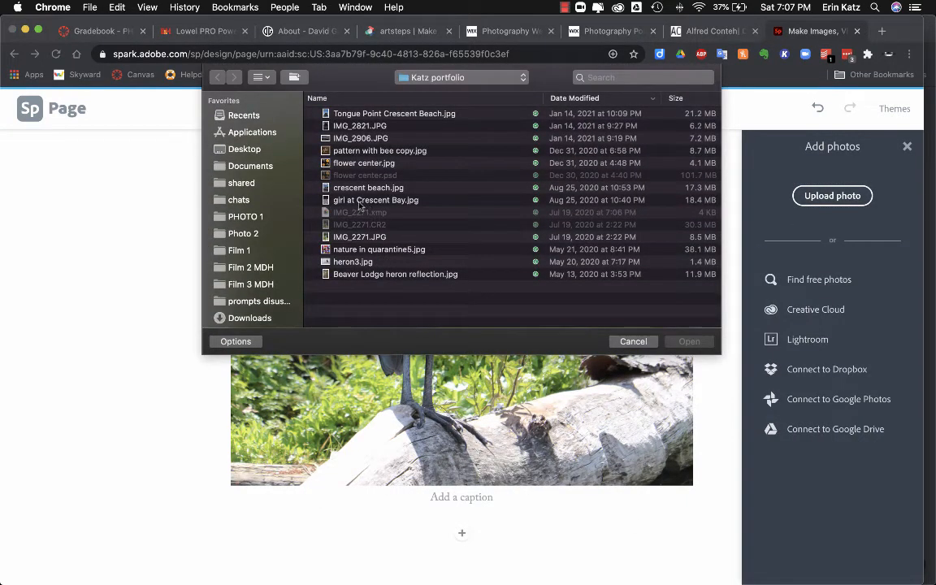
left_click(374, 199)
left_click(688, 341)
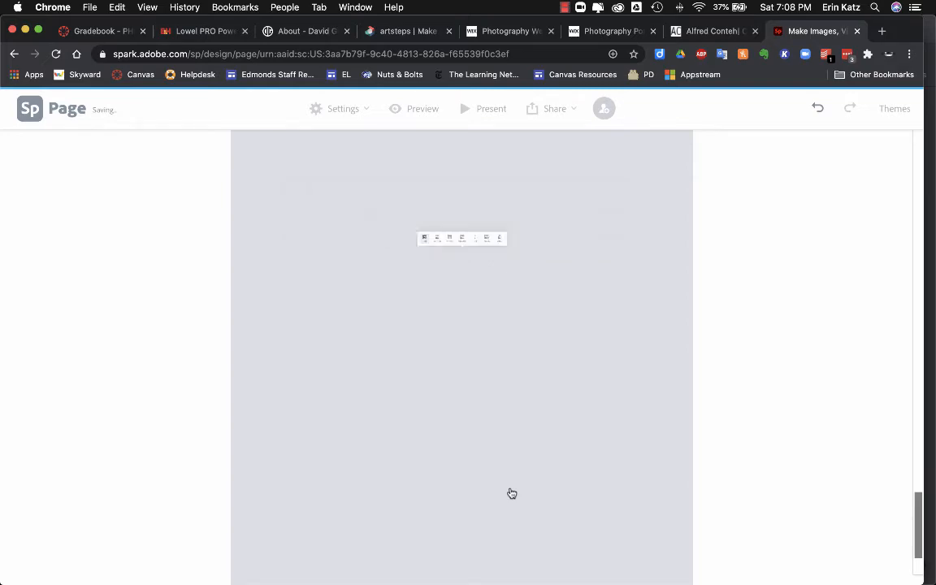
scroll(512, 493, "down", 5)
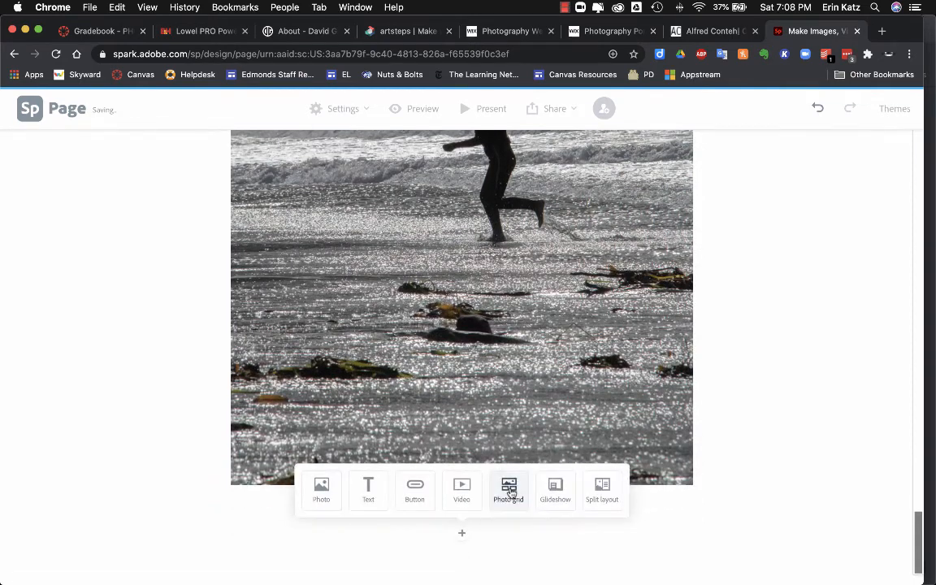
Step: Upload 'Tongue Point Crescent Beach.jpg' below the beach photo and dismiss its layout options
left_click(320, 494)
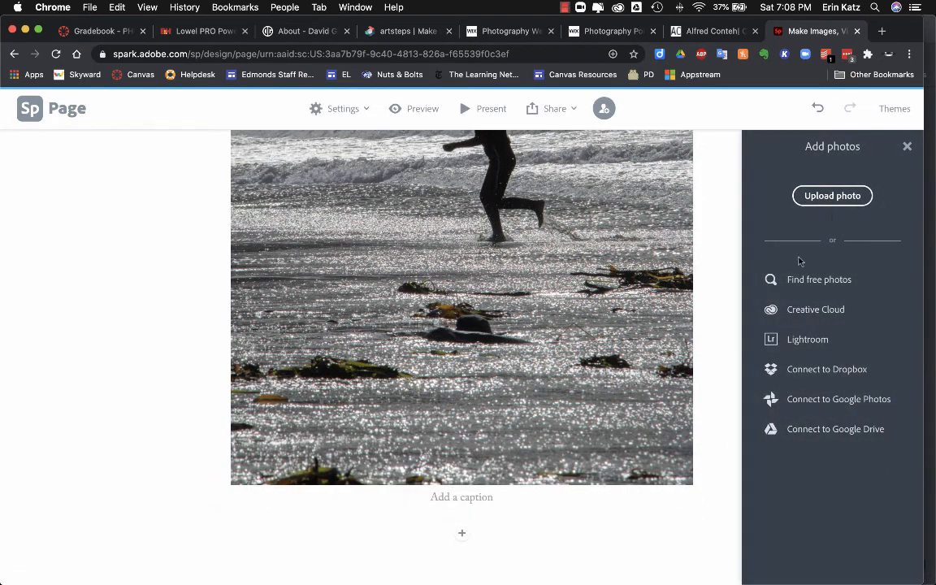
left_click(832, 196)
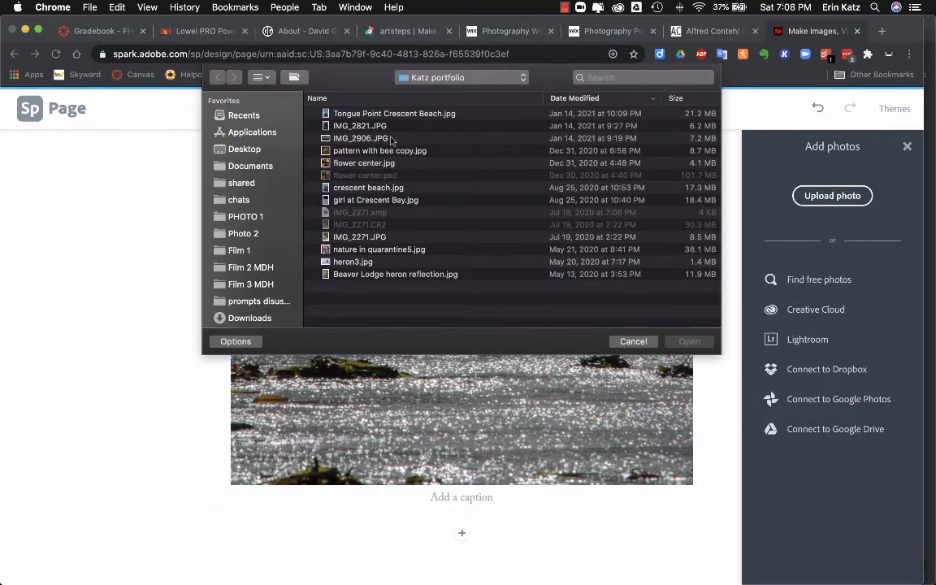
left_click(354, 113)
left_click(687, 342)
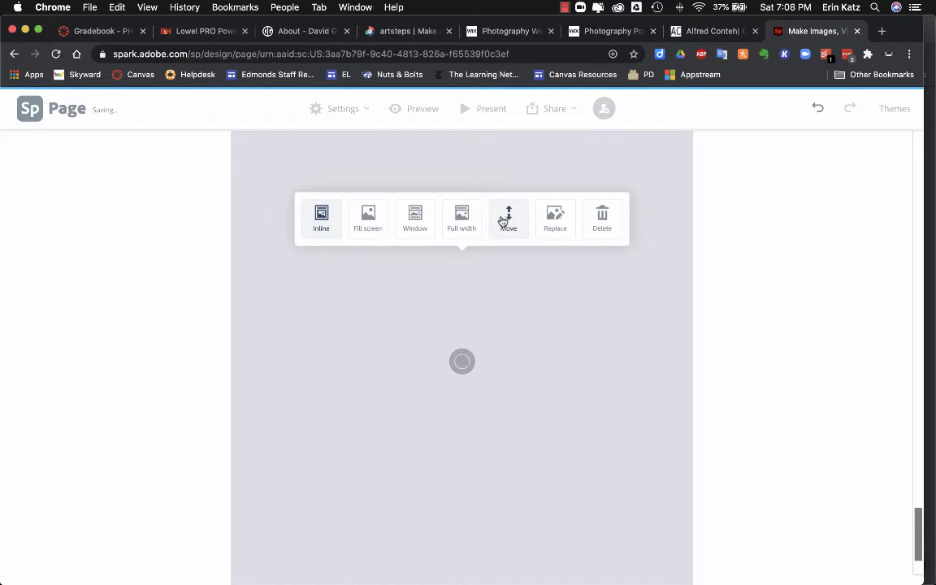
left_click(506, 311)
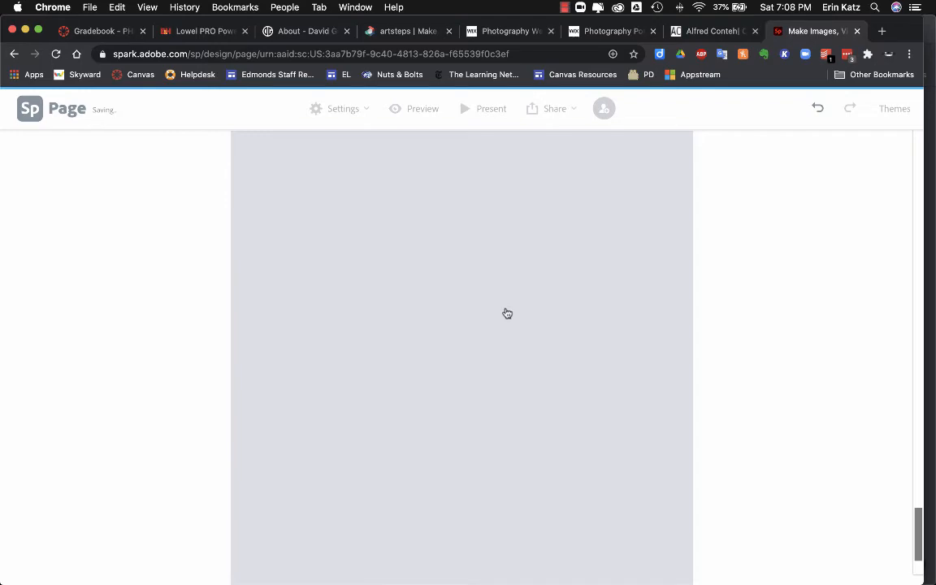
scroll(513, 312, "down", 3)
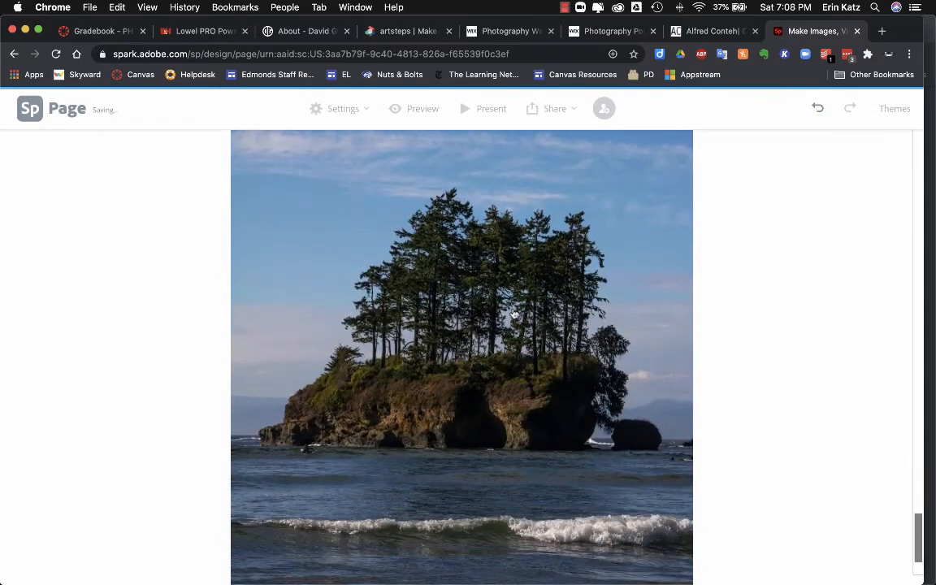
scroll(514, 312, "up", 3)
Step: Start moving the island photo and shift it up to the top of the column
left_click(515, 313)
scroll(512, 301, "up", 2)
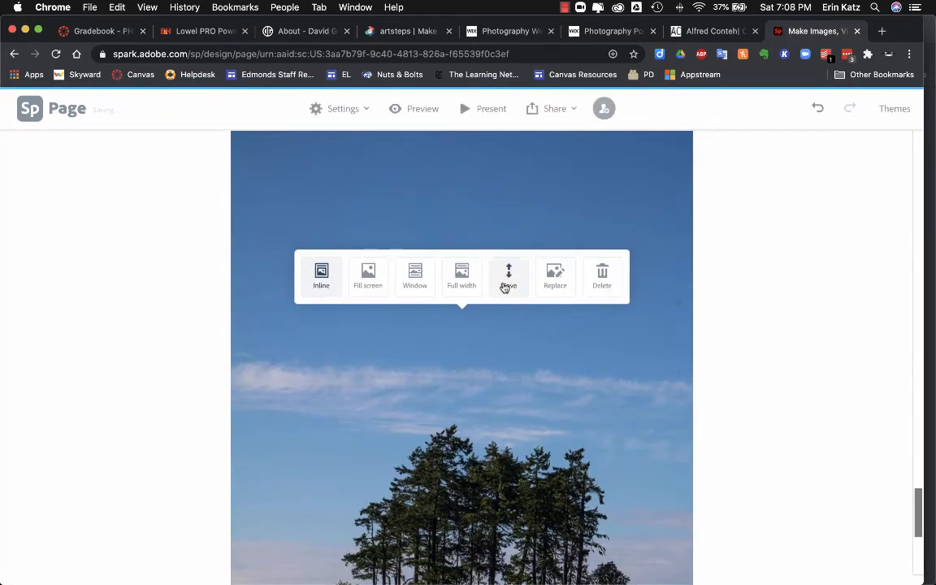
left_click(507, 284)
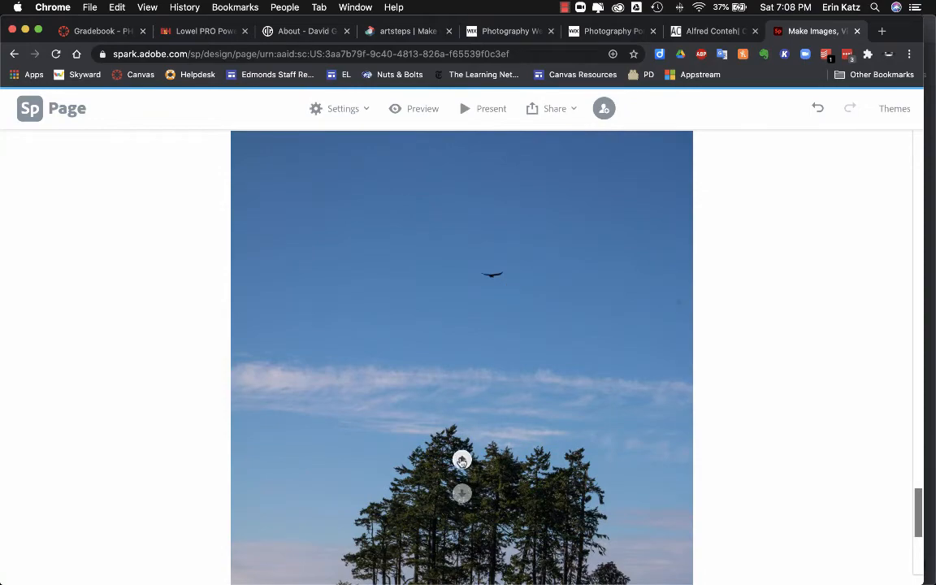
left_click(461, 459)
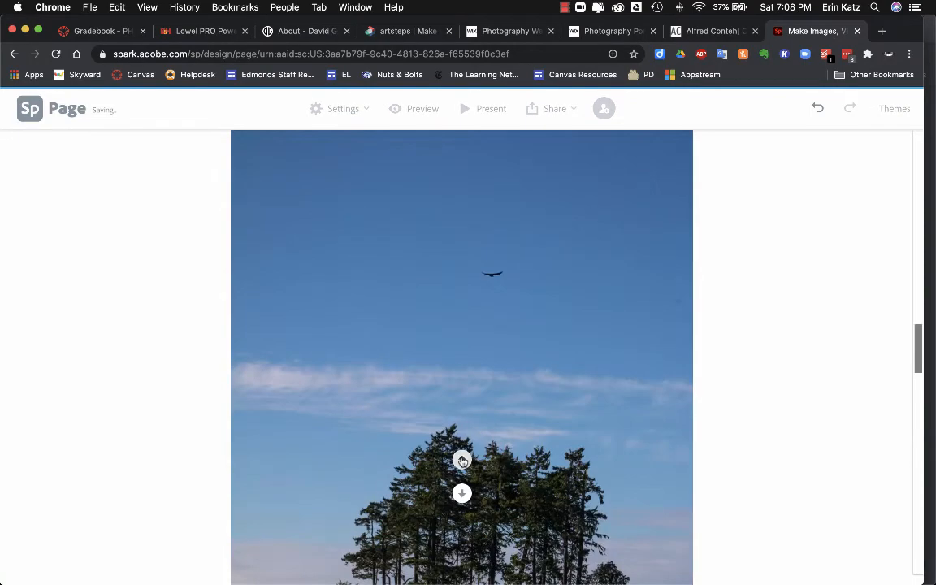
left_click(461, 461)
left_click(462, 462)
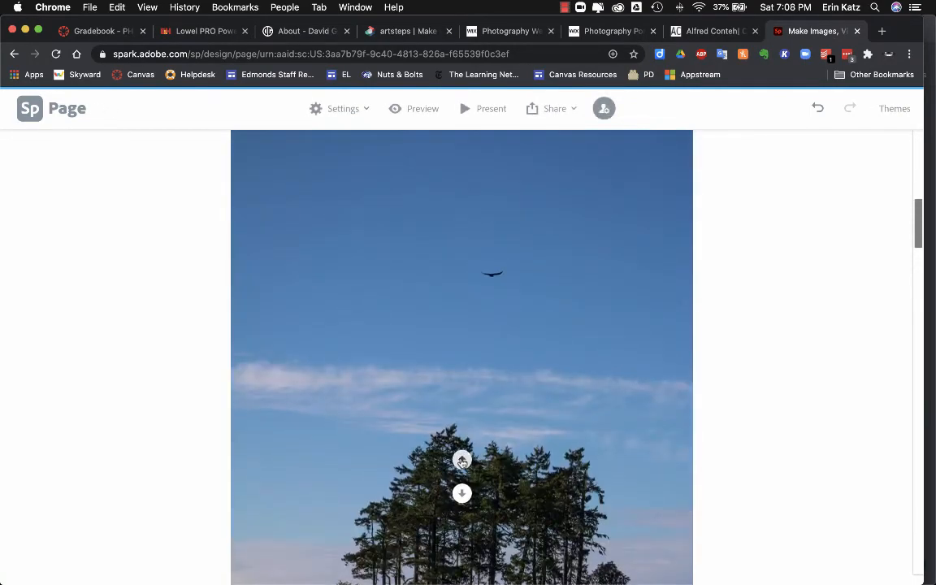
left_click(462, 462)
scroll(555, 342, "up", 1)
scroll(553, 338, "up", 3)
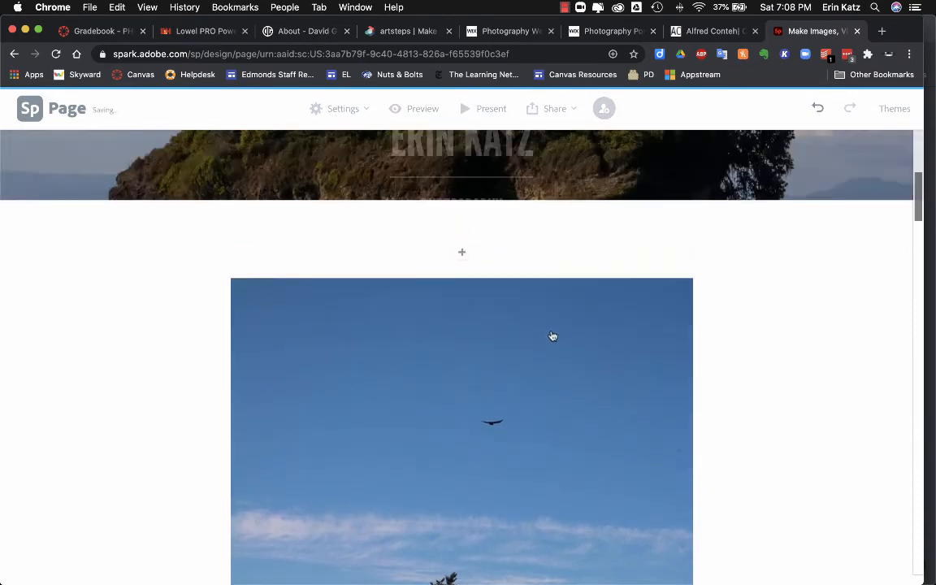
scroll(554, 349, "down", 2)
scroll(556, 358, "down", 3)
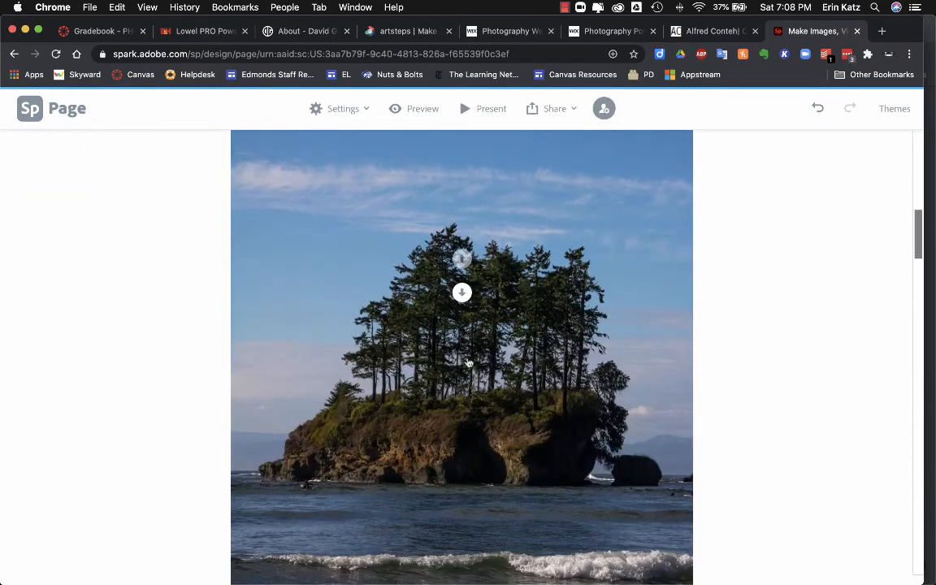
Step: Shift the island photo back down until it sits directly below the flying-heron photo
left_click(463, 293)
left_click(459, 492)
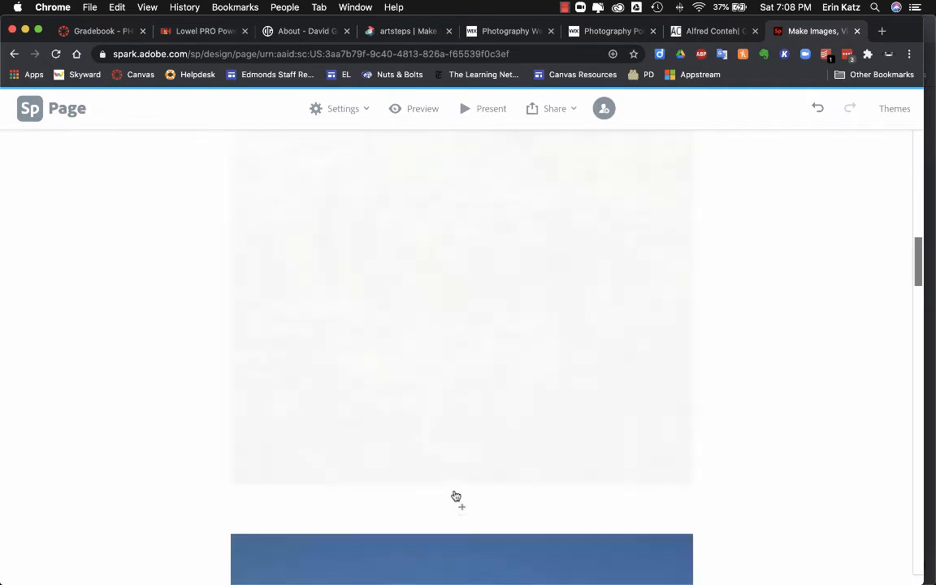
left_click(462, 493)
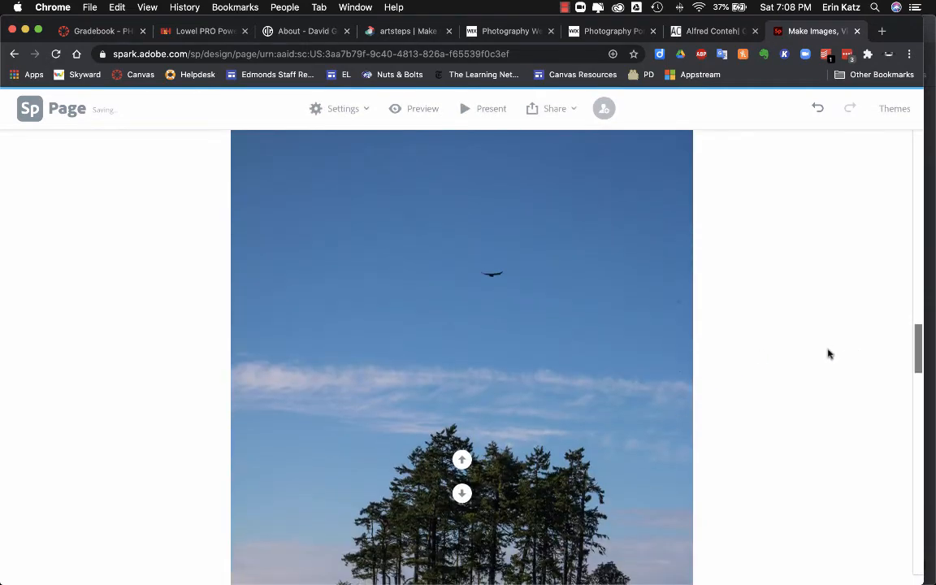
scroll(827, 355, "down", 5)
scroll(827, 355, "up", 10)
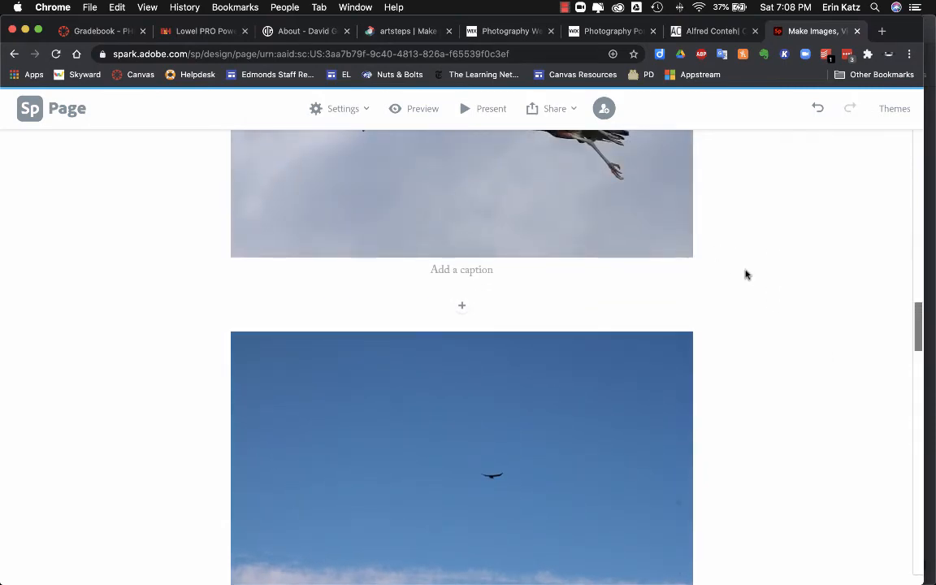
scroll(748, 288, "up", 10)
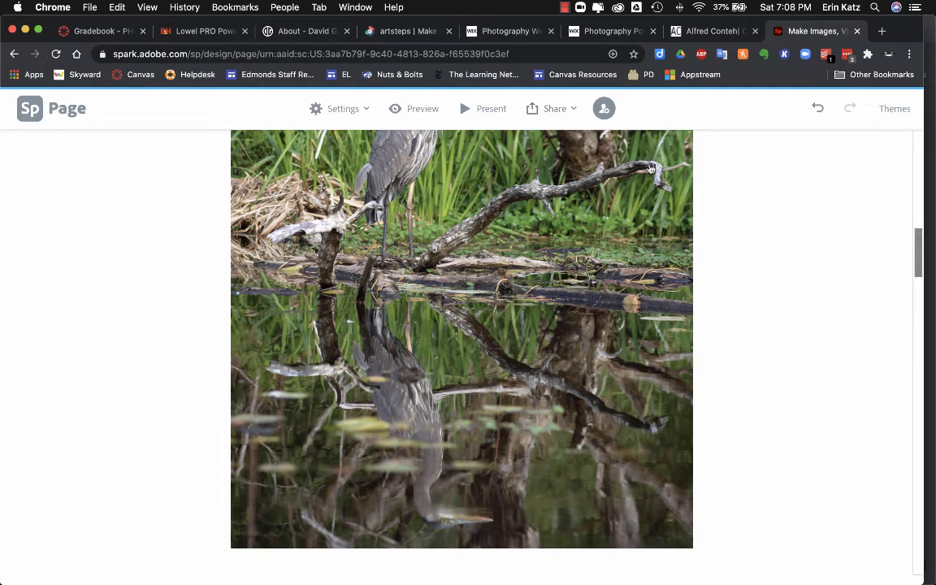
Step: Open the Share dropdown in the top toolbar
left_click(555, 112)
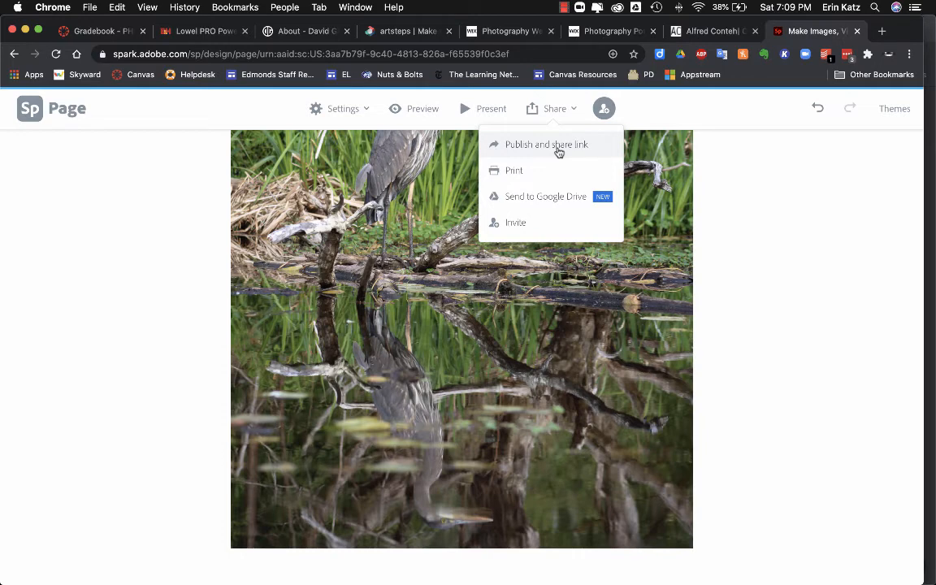
left_click(558, 152)
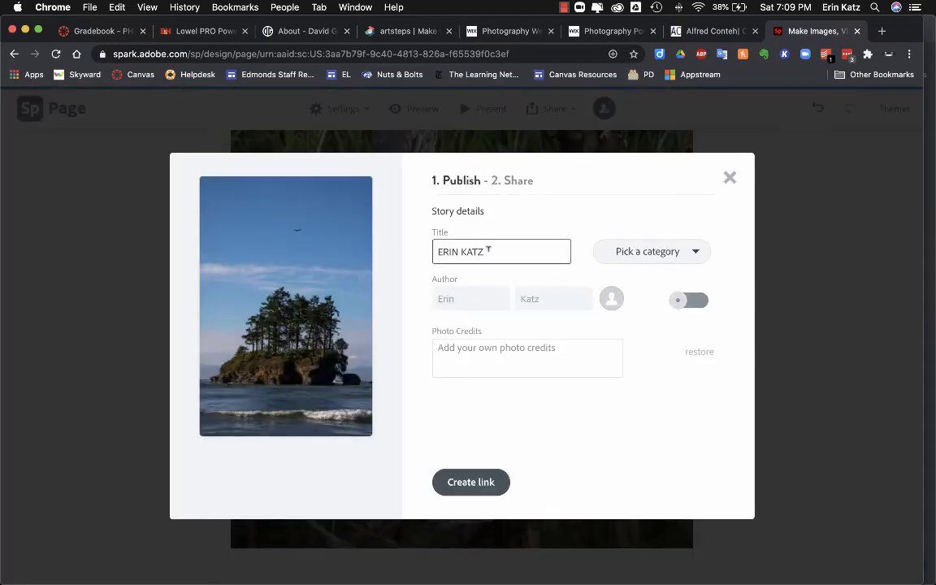
left_click_drag(491, 251, 428, 254)
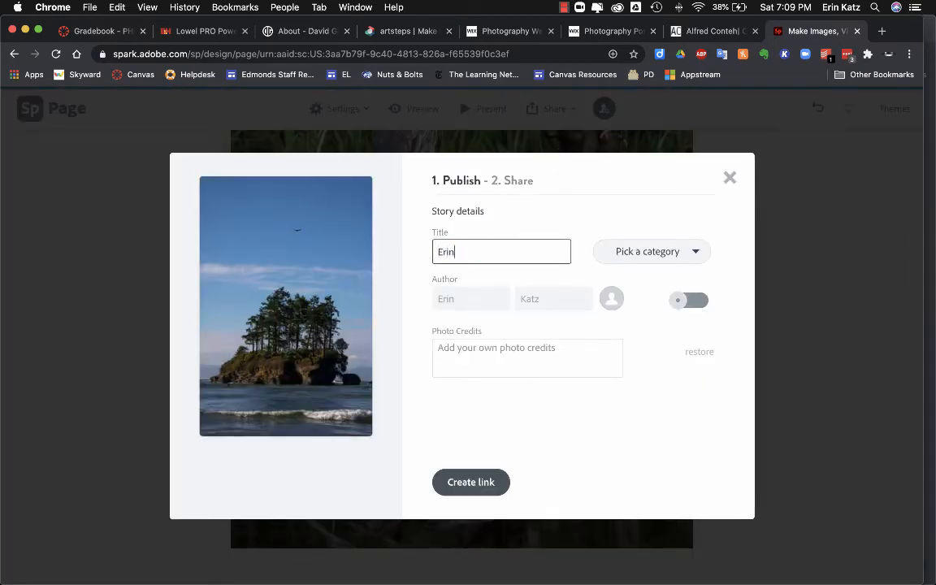
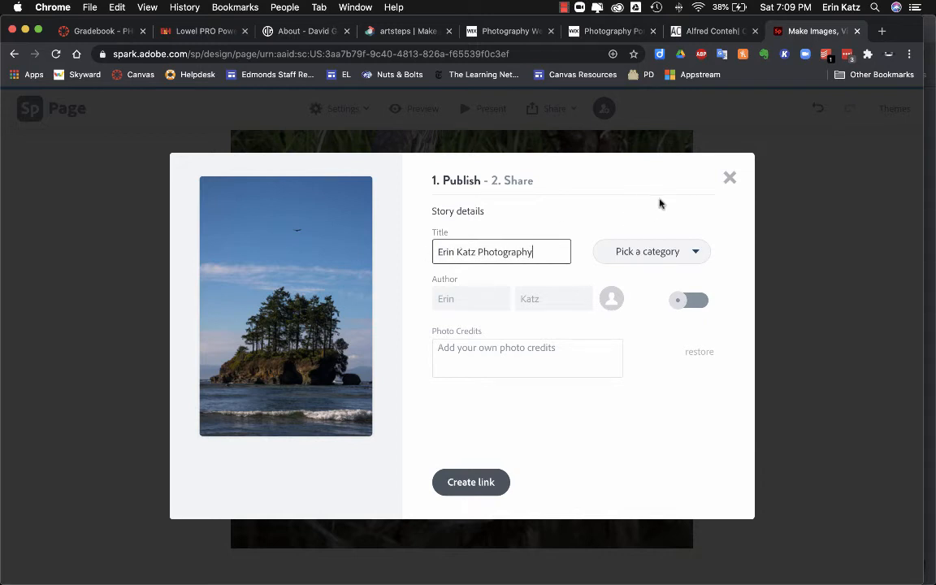
left_click(669, 253)
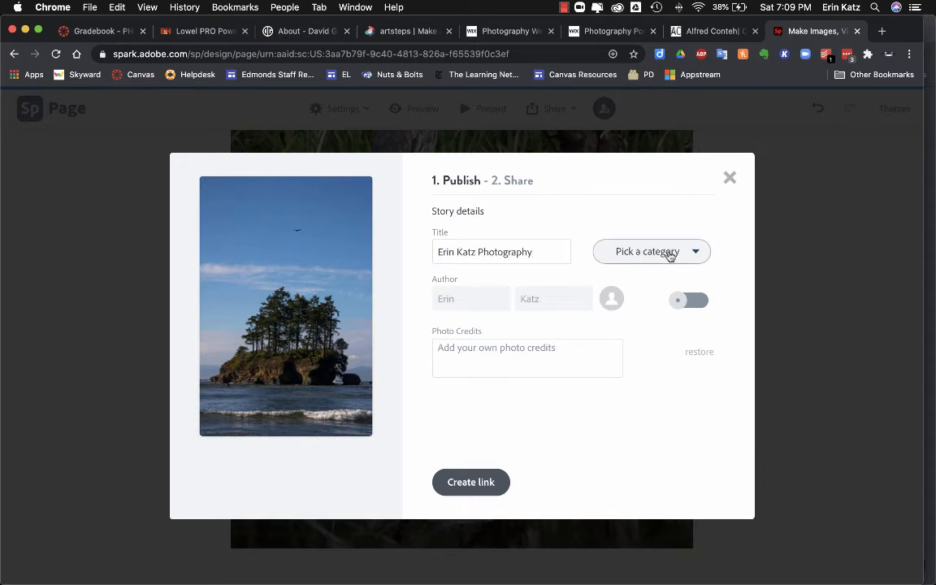
left_click(669, 254)
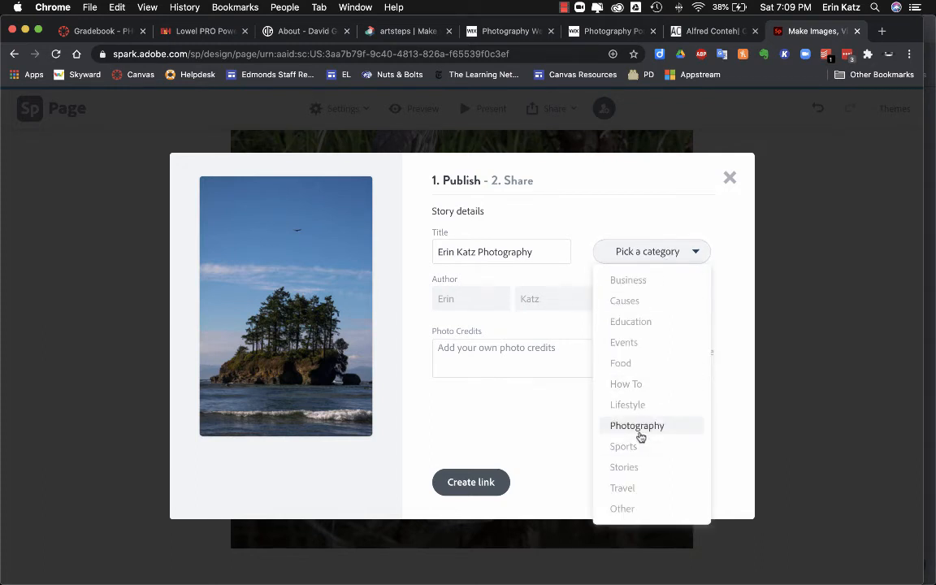
left_click(671, 225)
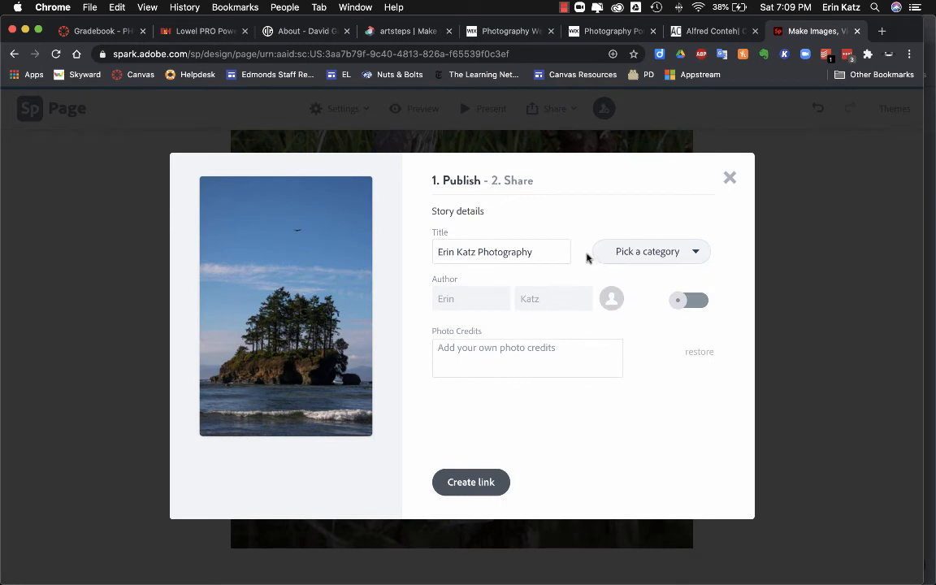
left_click(689, 302)
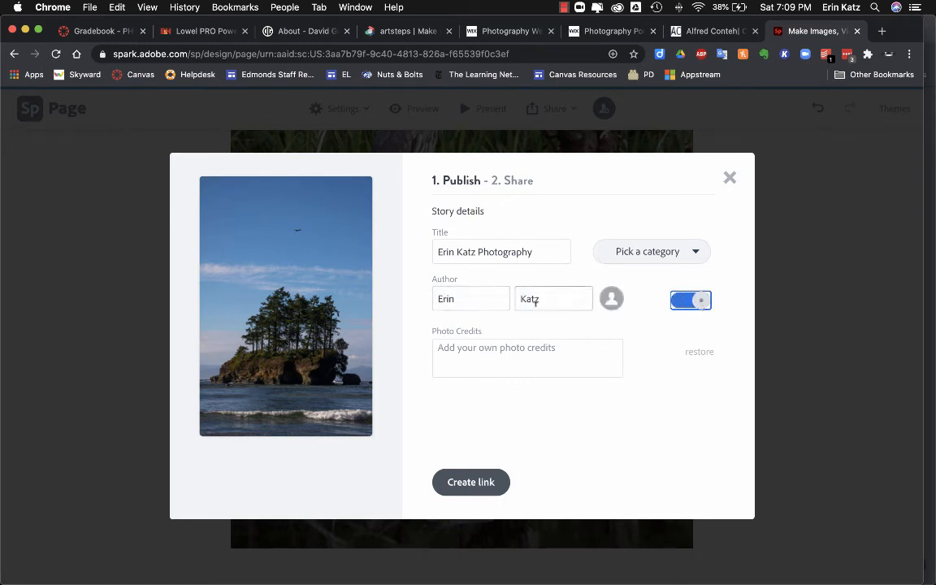
left_click(682, 302)
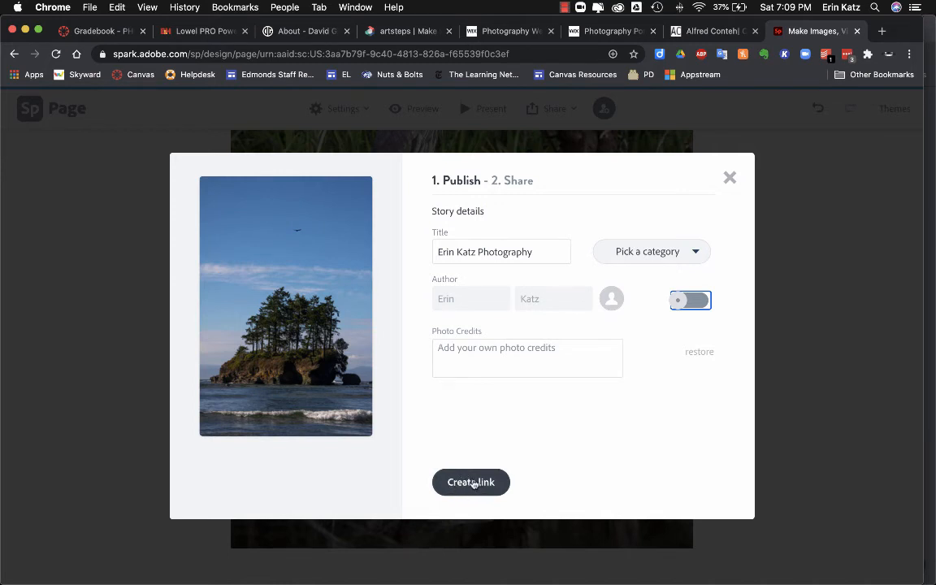
left_click(471, 482)
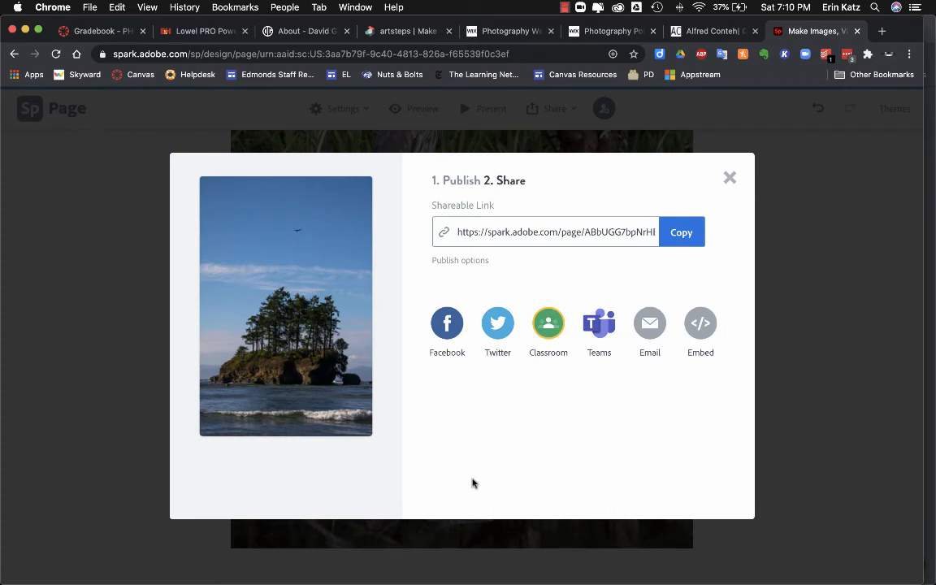
Step: Copy the published page's shareable link and close the publish window
left_click(681, 232)
left_click(730, 177)
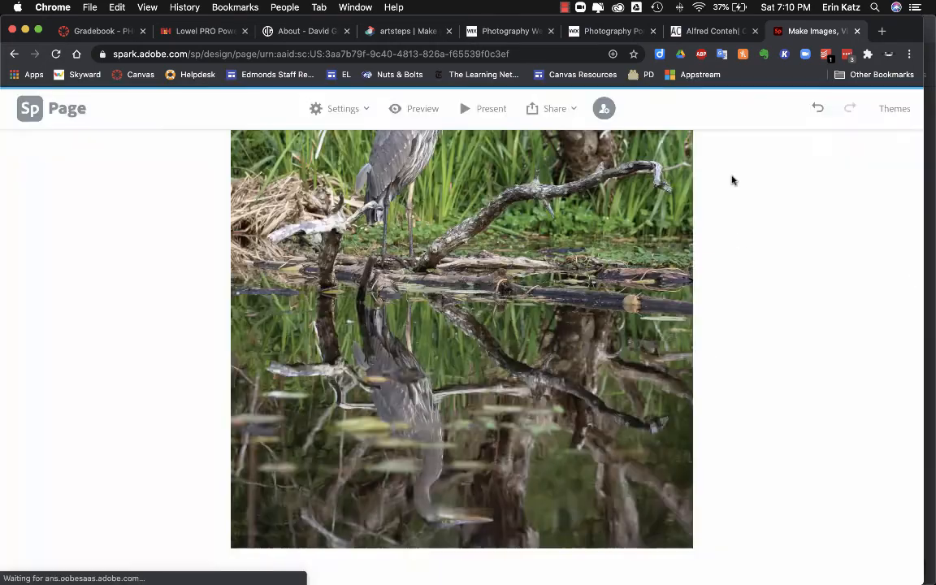
Step: Open Share > Invite, enter a collaborator's e-mail address and send an invitation to edit
left_click(565, 114)
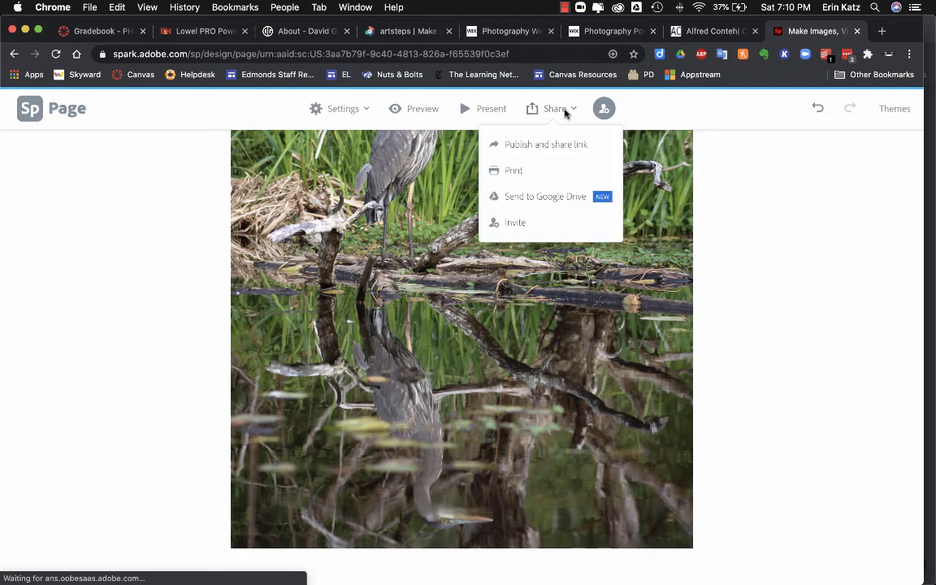
left_click(517, 225)
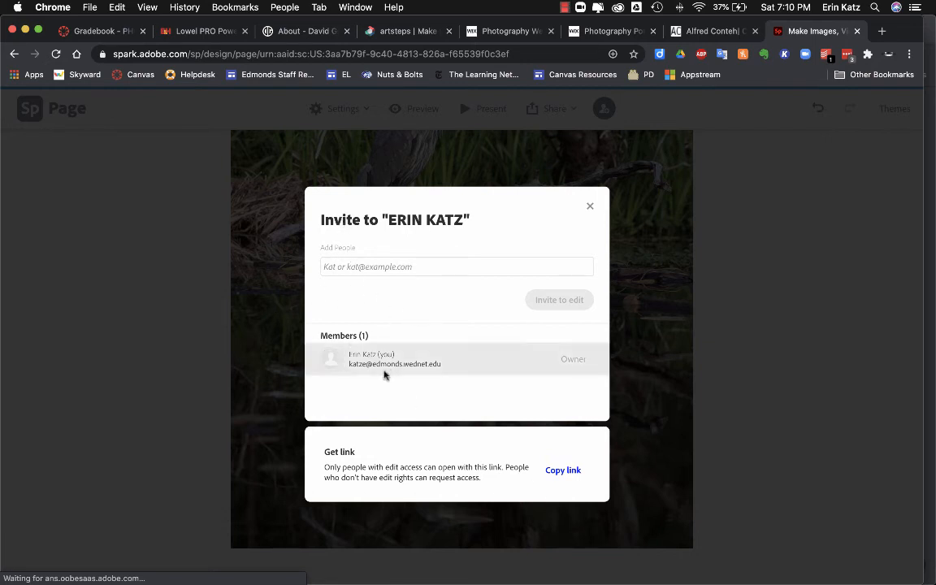
left_click(378, 265)
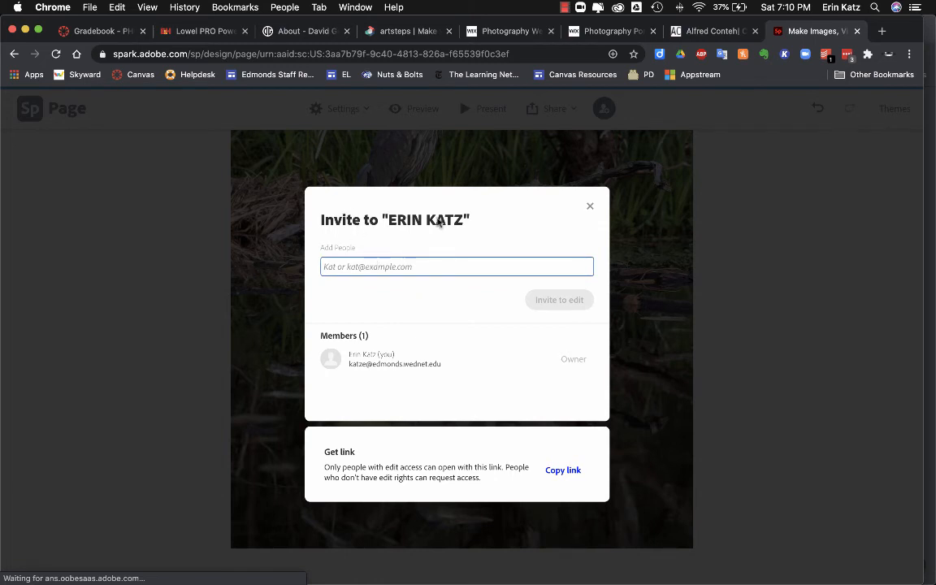
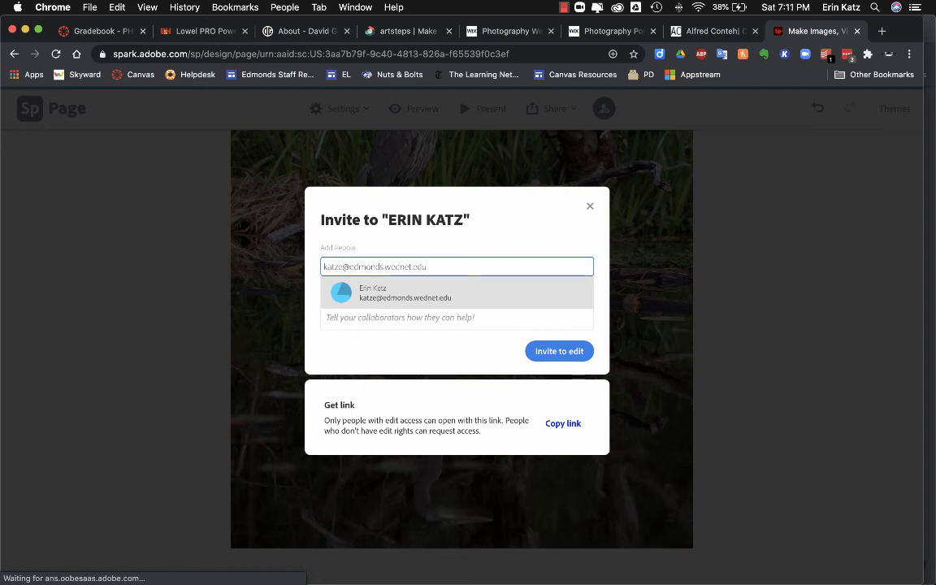
left_click(559, 355)
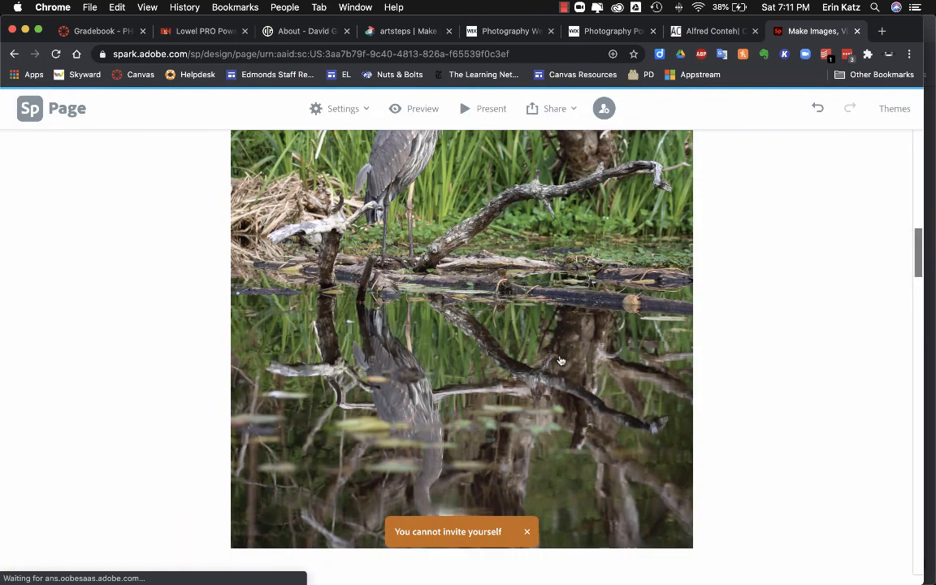
left_click(528, 534)
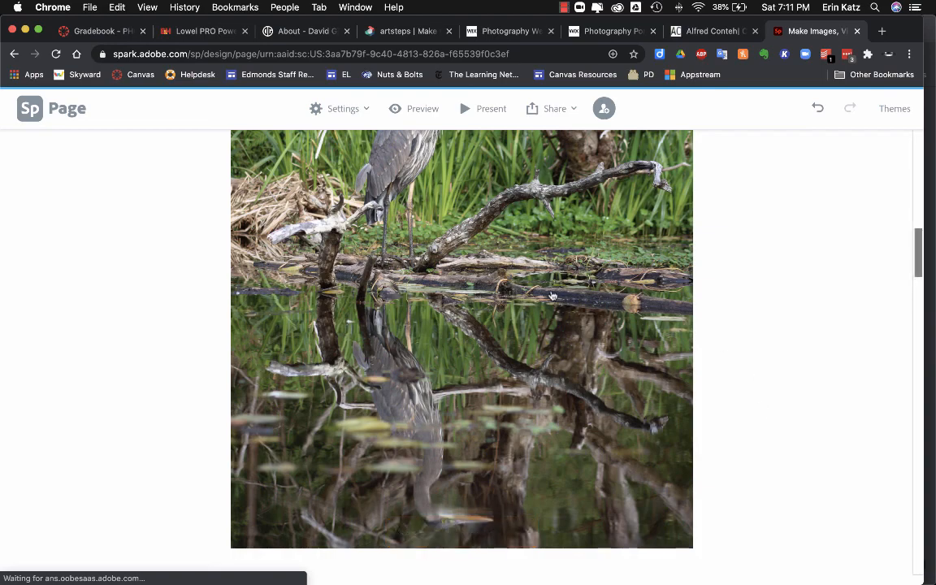
scroll(552, 296, "up", 10)
scroll(548, 294, "up", 2)
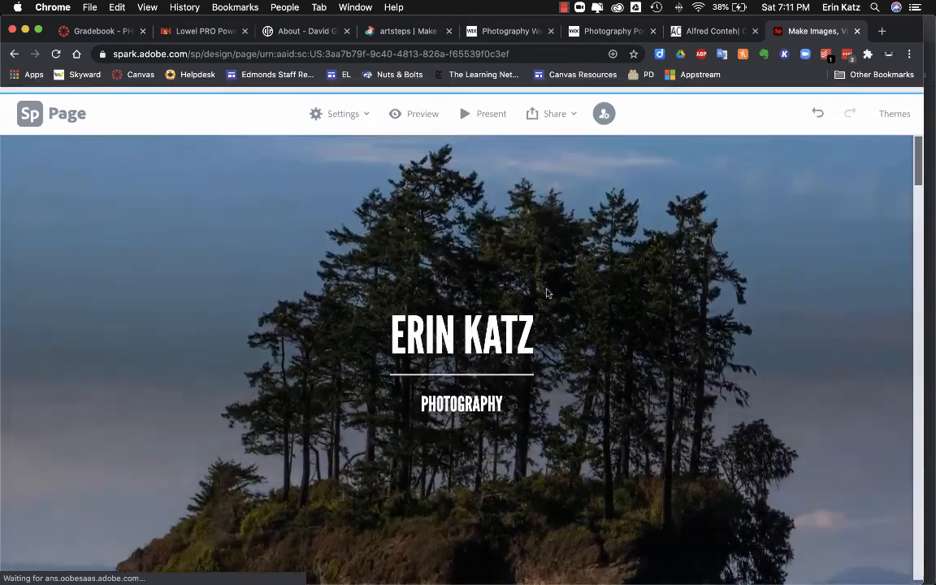
scroll(541, 287, "down", 1)
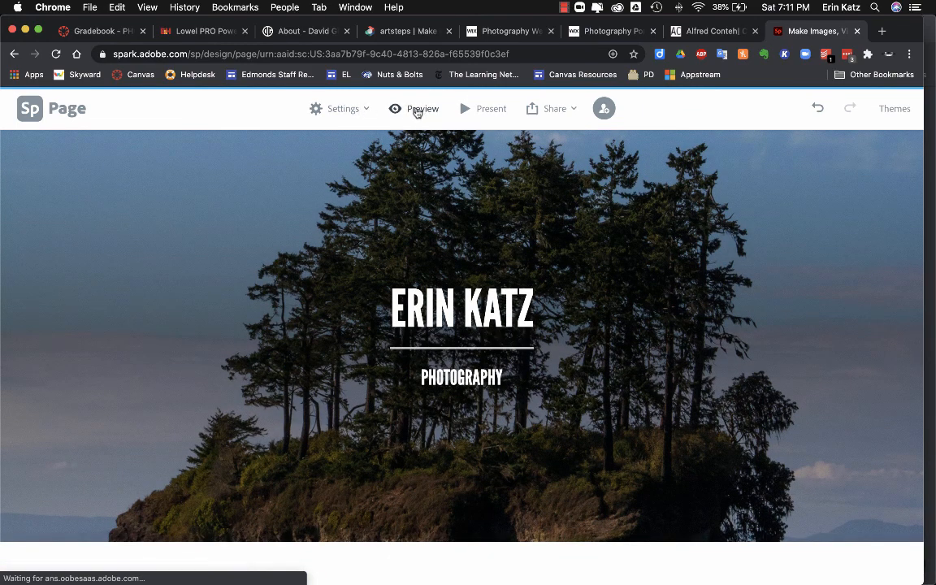
left_click(416, 111)
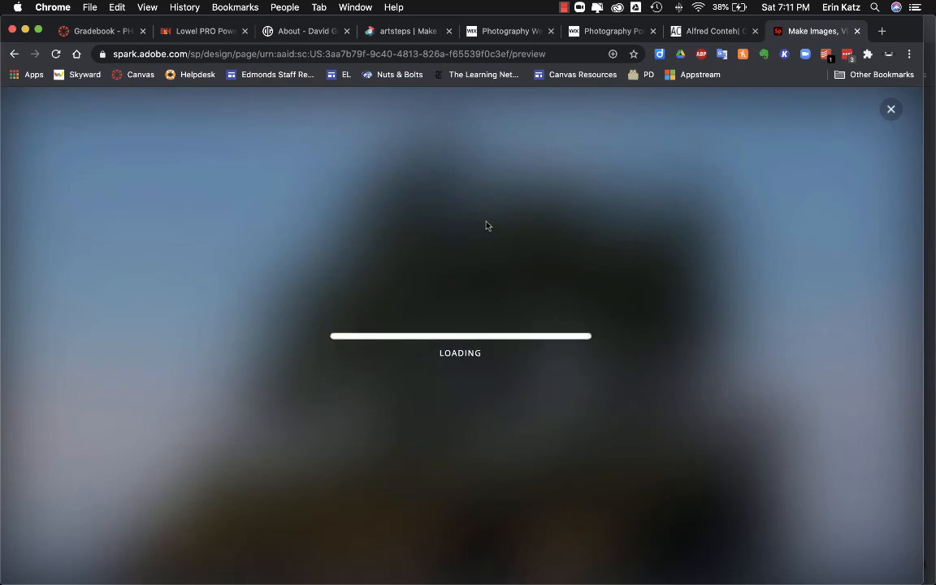
scroll(487, 225, "down", 6)
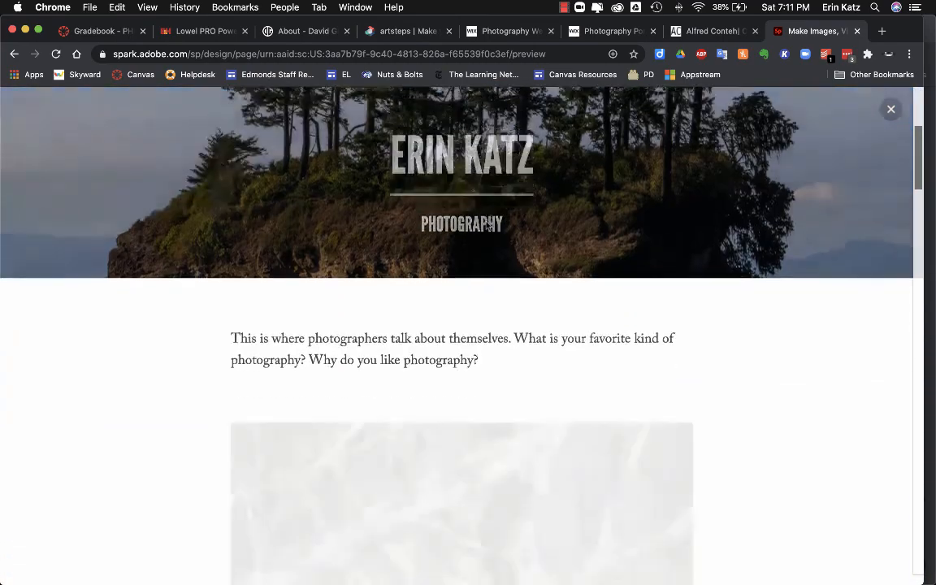
scroll(488, 225, "down", 10)
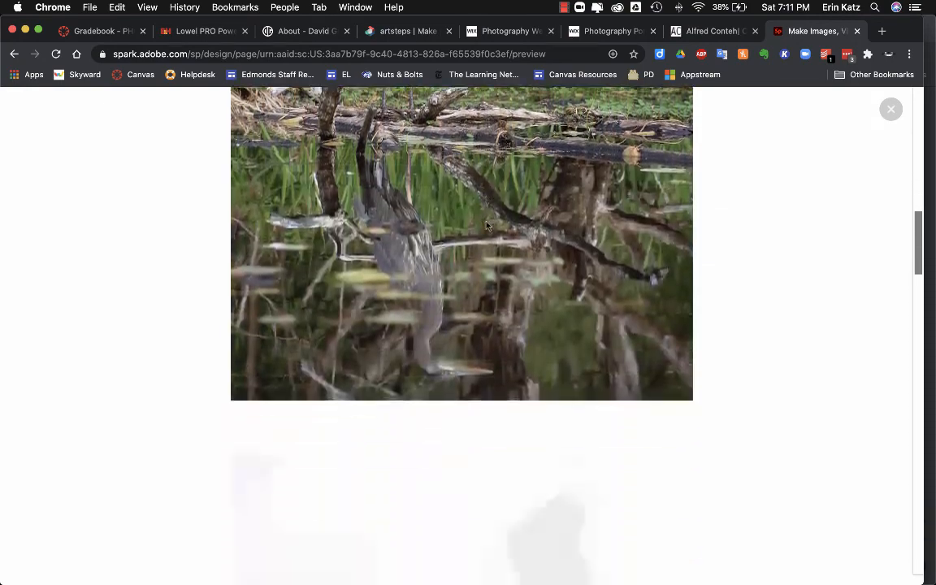
scroll(486, 225, "down", 15)
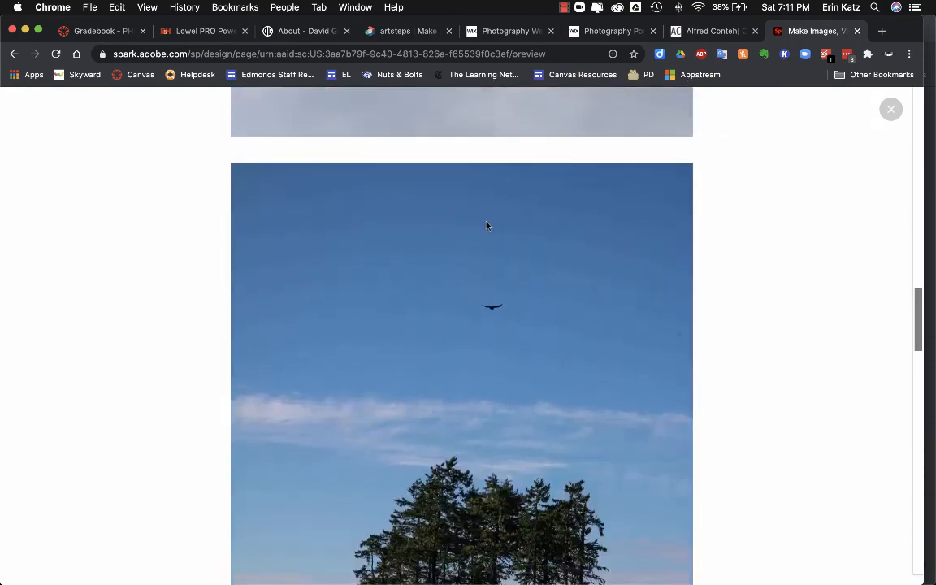
scroll(486, 225, "down", 12)
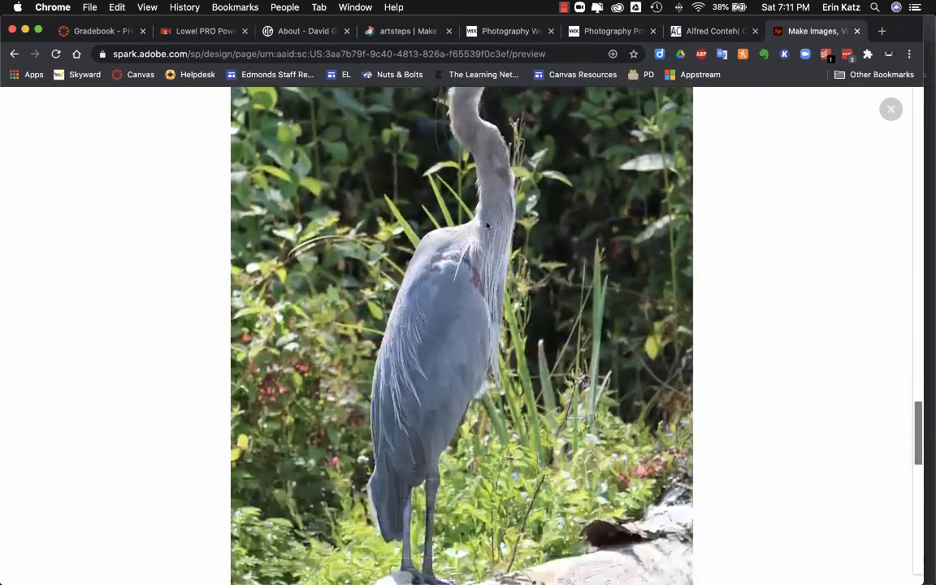
scroll(488, 226, "down", 10)
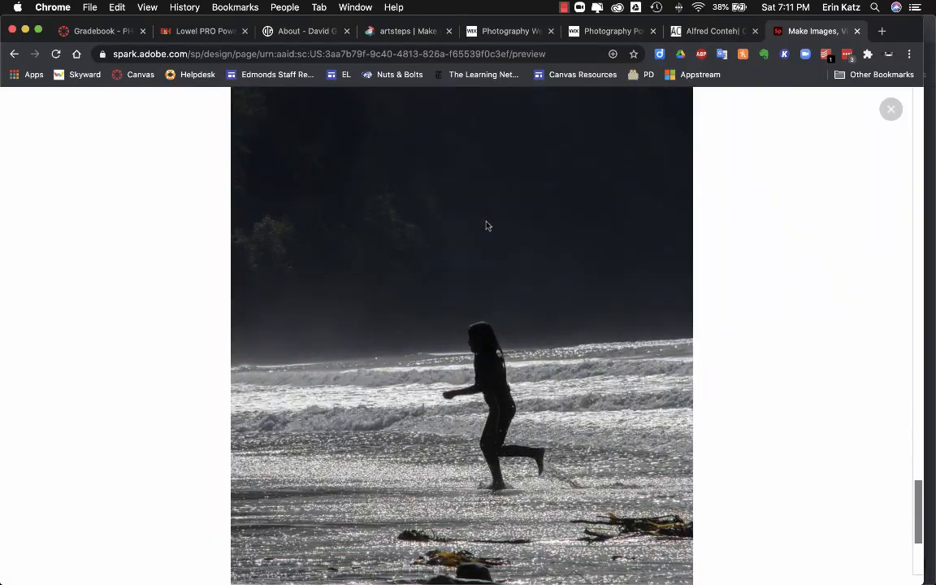
scroll(488, 226, "up", 20)
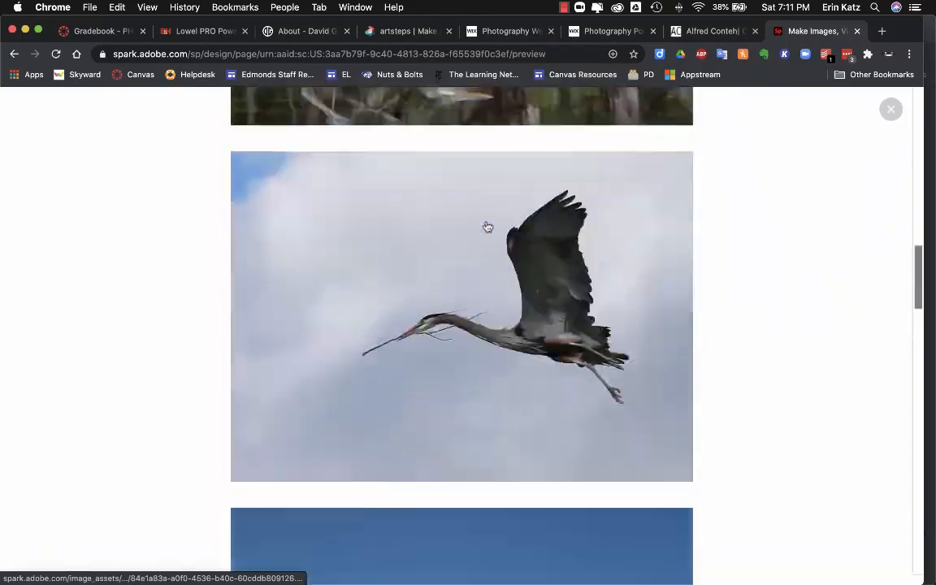
scroll(487, 225, "up", 4)
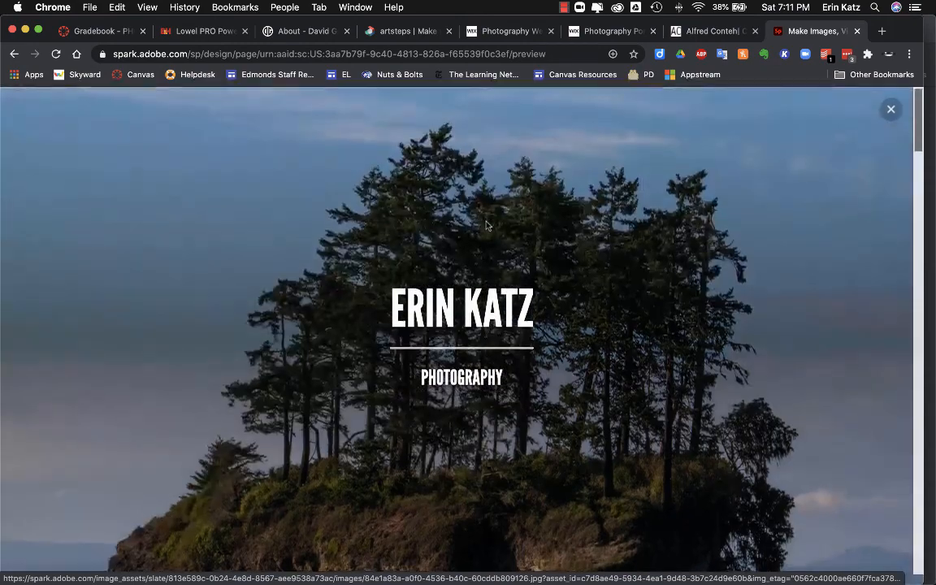
left_click(891, 109)
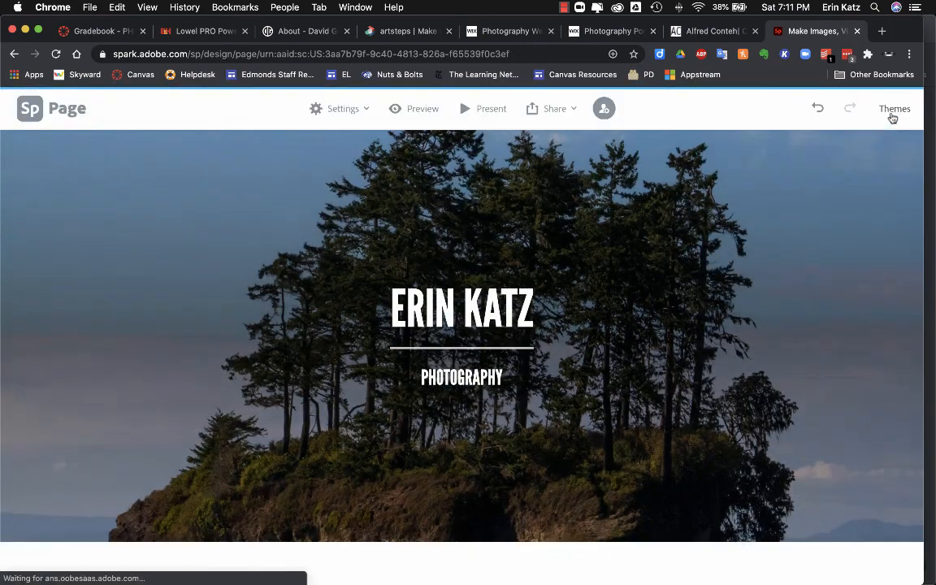